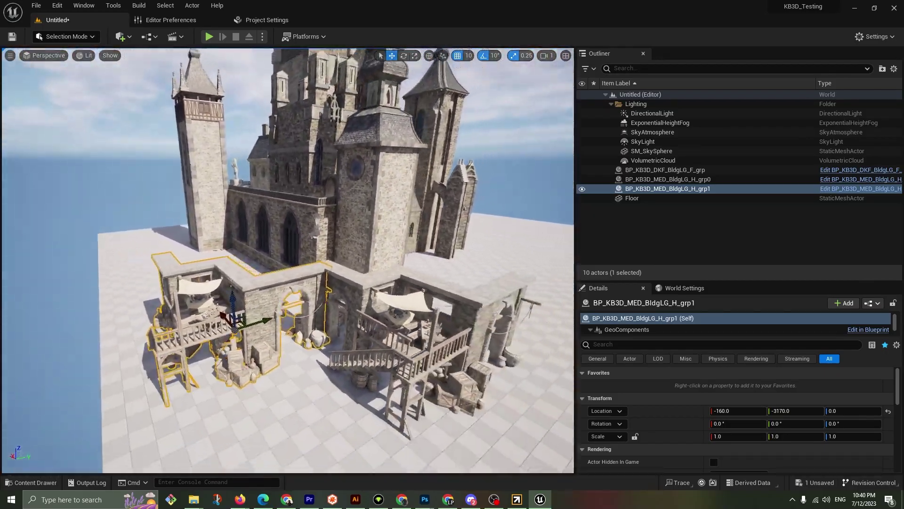
right_click_drag(288, 260, 163, 311)
right_click_drag(240, 268, 272, 309)
left_click(203, 322)
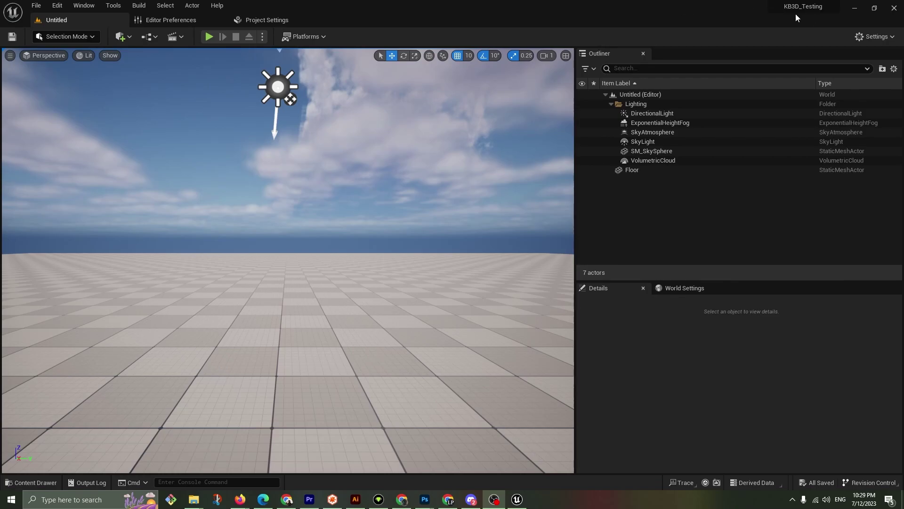
- Find the Cargo by KitBash3D app on the computer and launch it
mouse_move(786, 12)
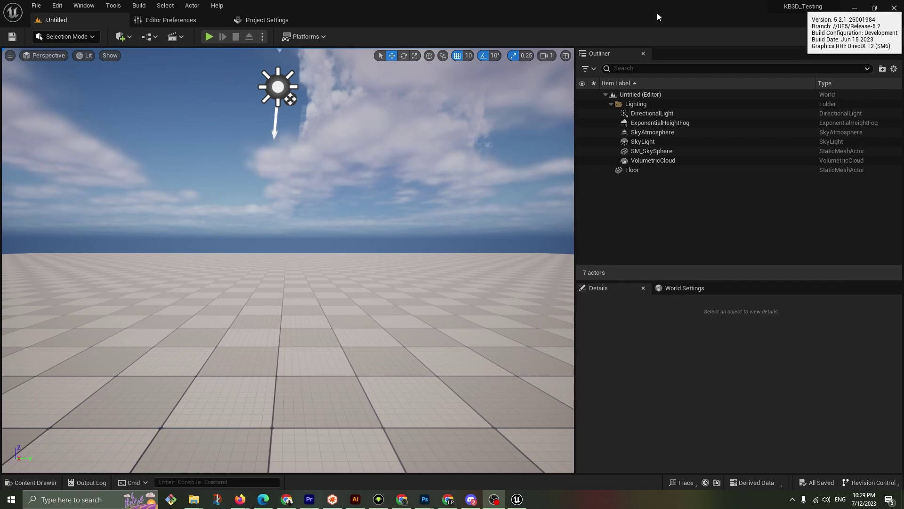
left_click(50, 500)
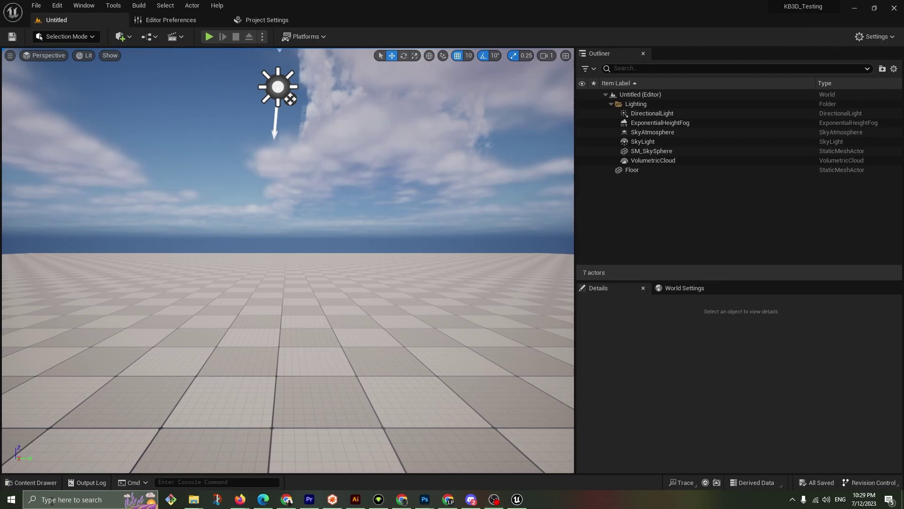
type("cargo")
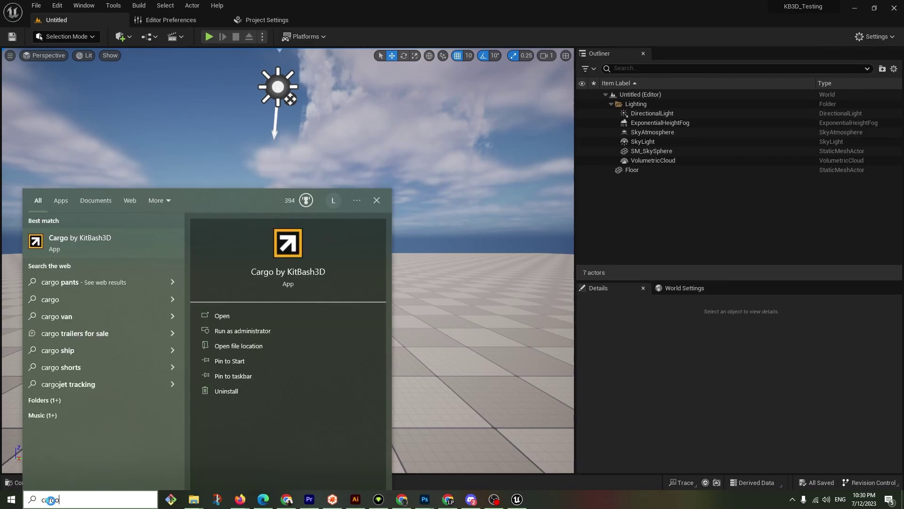
left_click(78, 239)
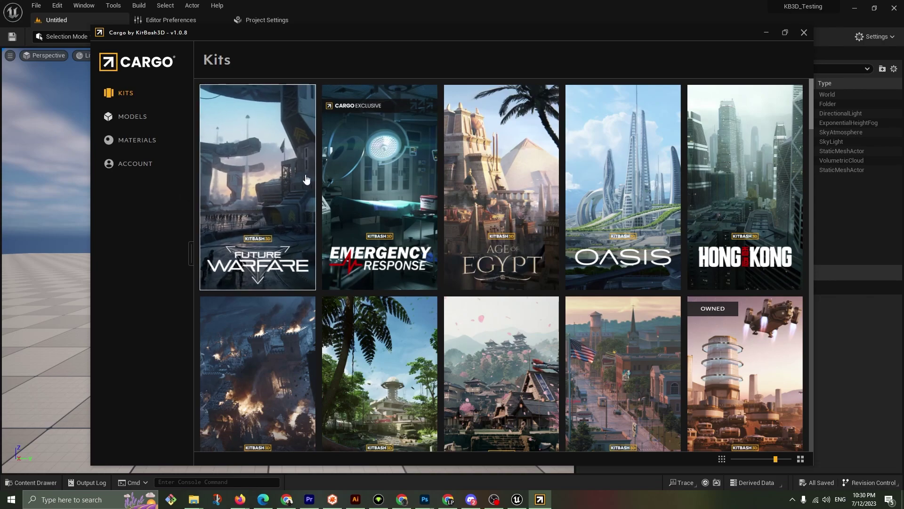
- Browse the kit catalogue in Cargo, including the kits marked as owned
scroll(669, 313, "down", 3)
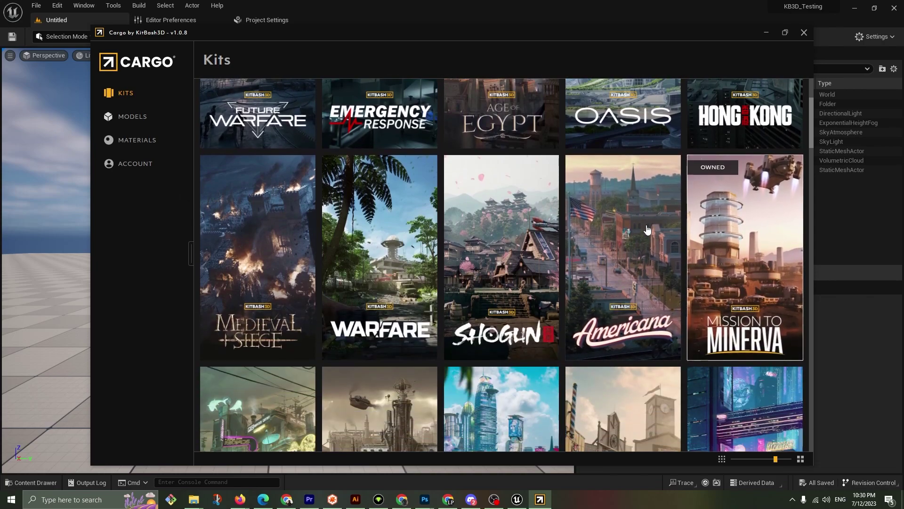
scroll(683, 282, "down", 3)
scroll(721, 222, "up", 3)
scroll(664, 290, "down", 12)
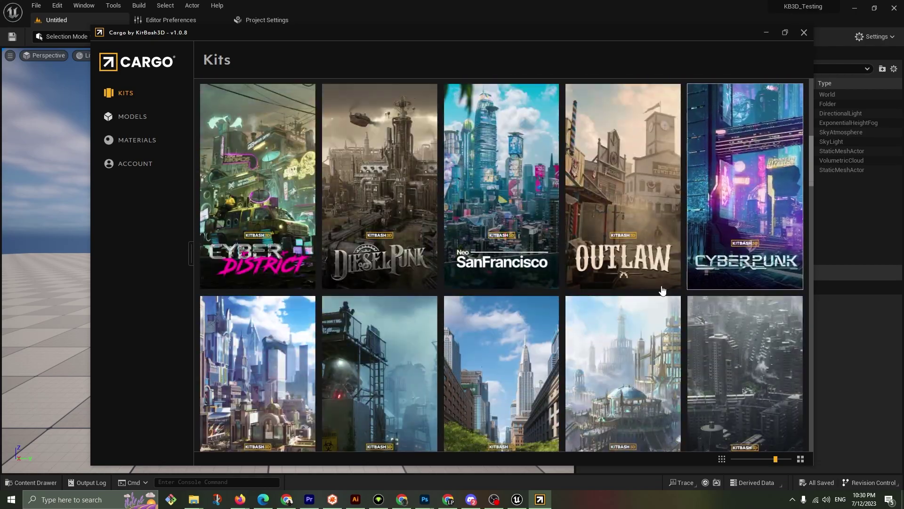
scroll(395, 289, "down", 7)
scroll(394, 289, "up", 2)
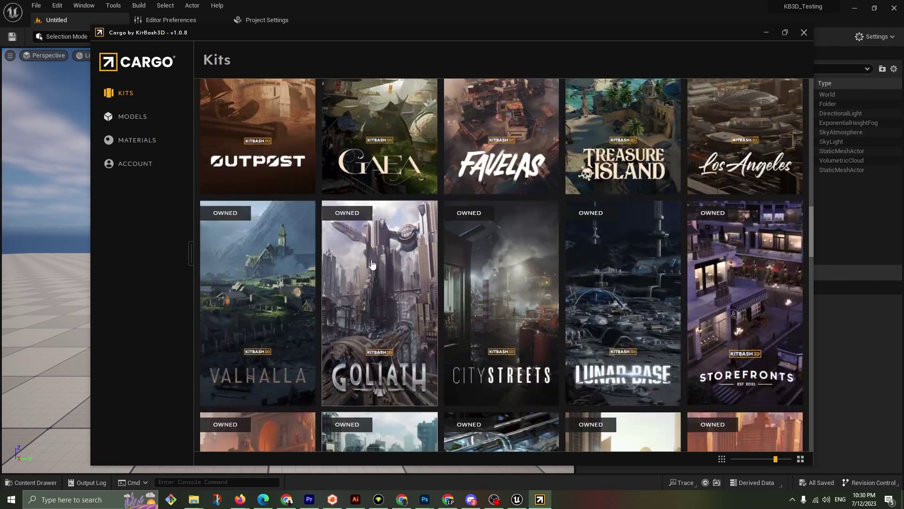
scroll(462, 305, "down", 4)
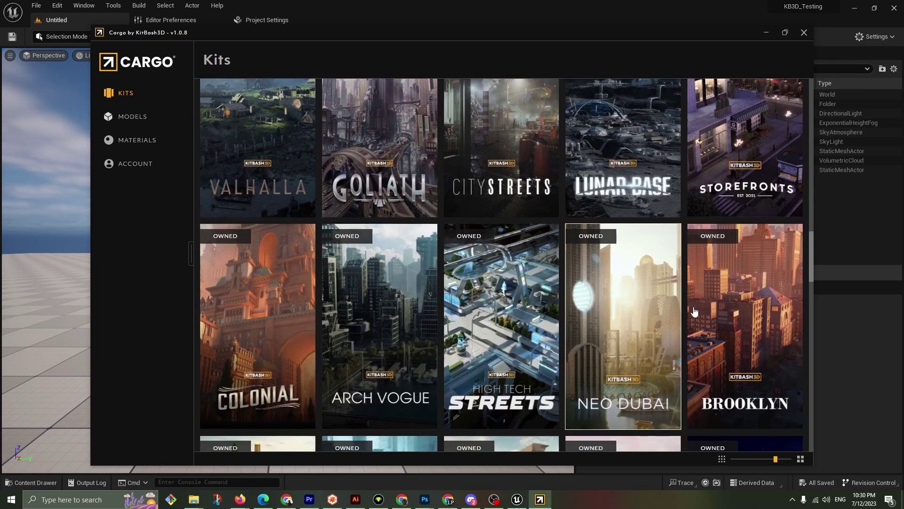
scroll(478, 259, "down", 3)
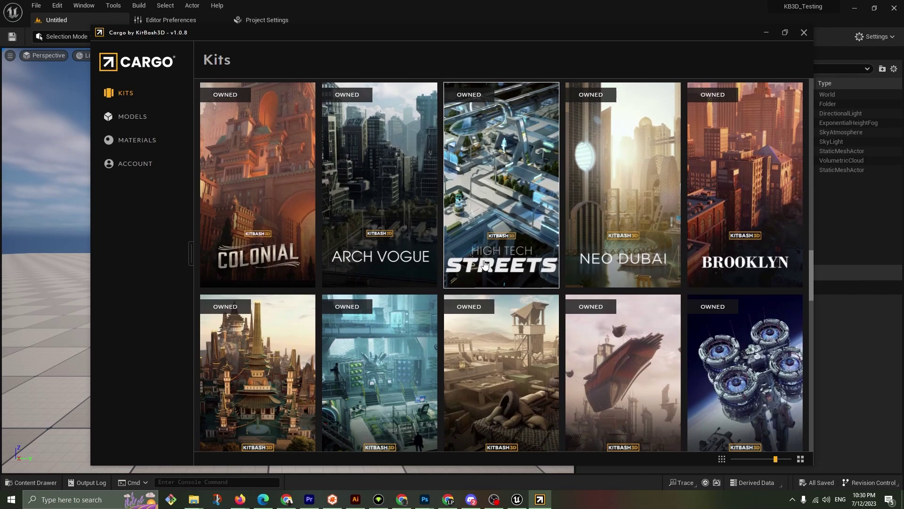
scroll(477, 259, "down", 2)
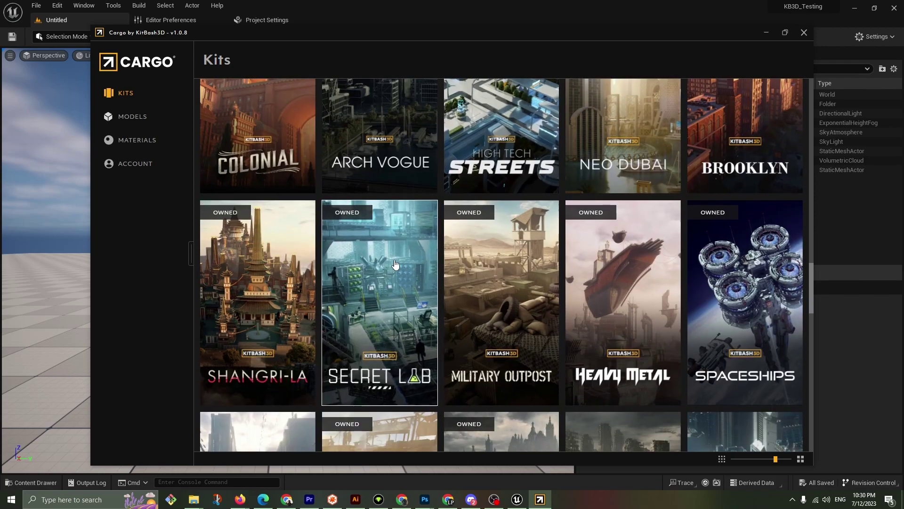
- Open the Secret Lab kit and download the Sci-Fi Hyperbaric Chamber model with the 1k png texture size
left_click(396, 271)
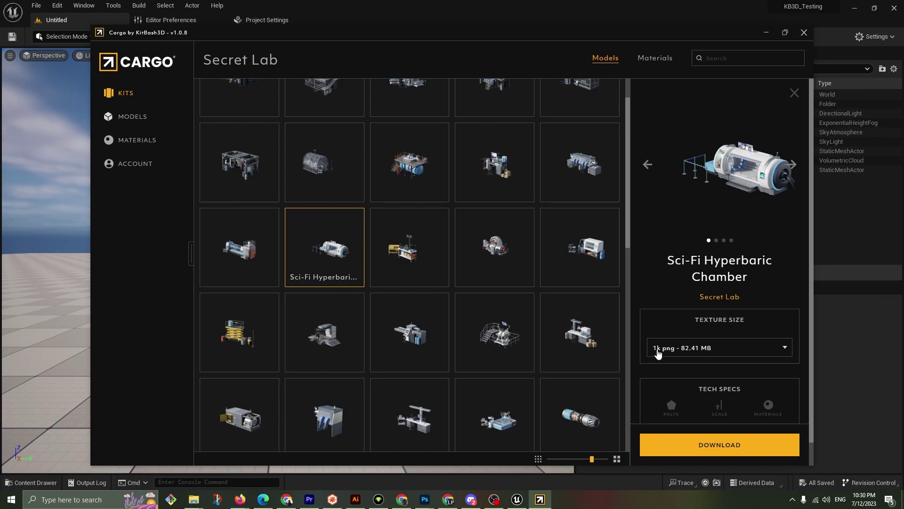
left_click(703, 443)
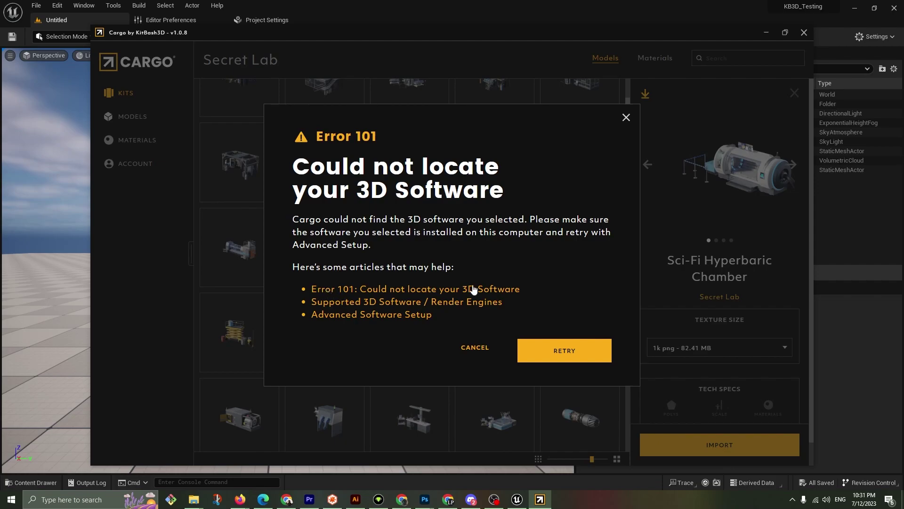
- Open the help article on Error 101 in the browser and read what it means and how to fix it
left_click(450, 291)
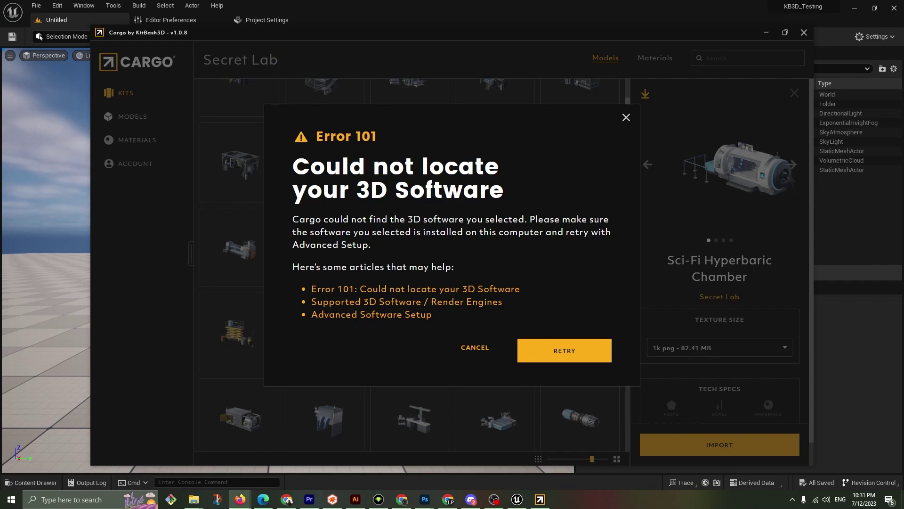
left_click_drag(0, 83, 523, 33)
left_click(868, 28)
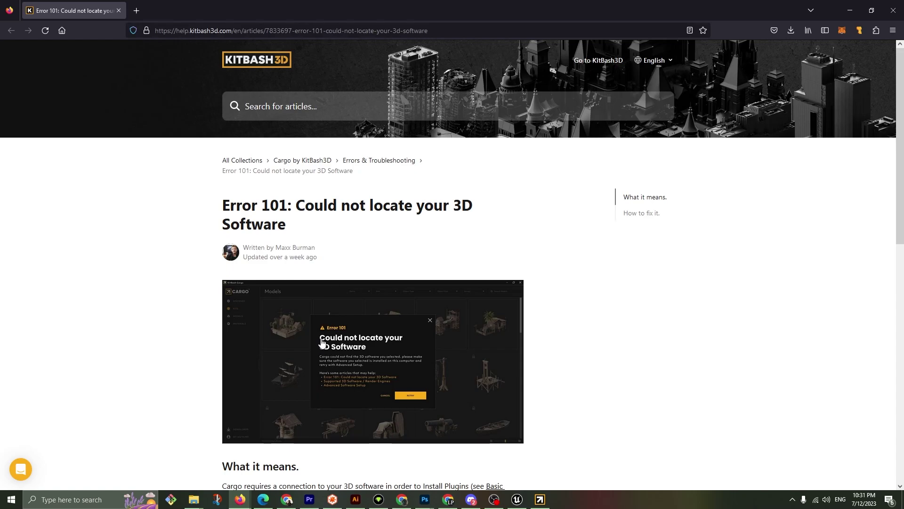
scroll(315, 364, "down", 2)
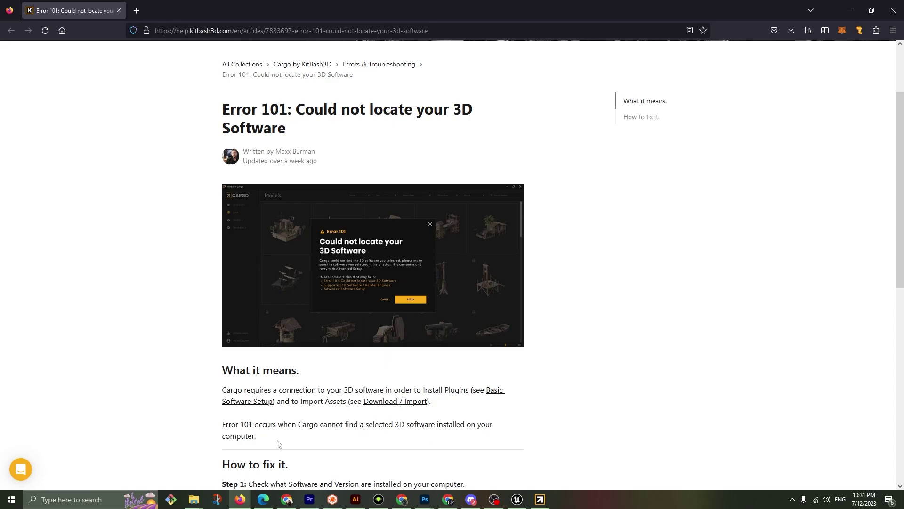
scroll(278, 442, "down", 2)
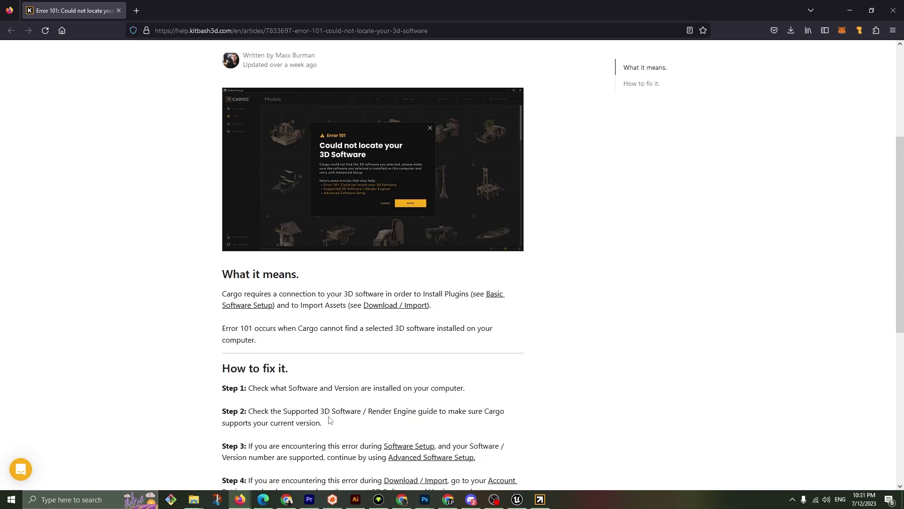
scroll(274, 421, "down", 1)
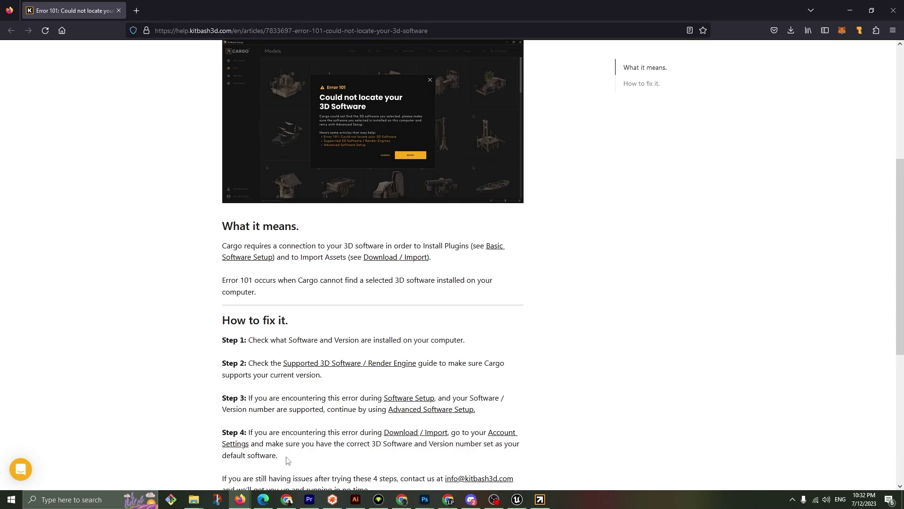
scroll(235, 453, "down", 1)
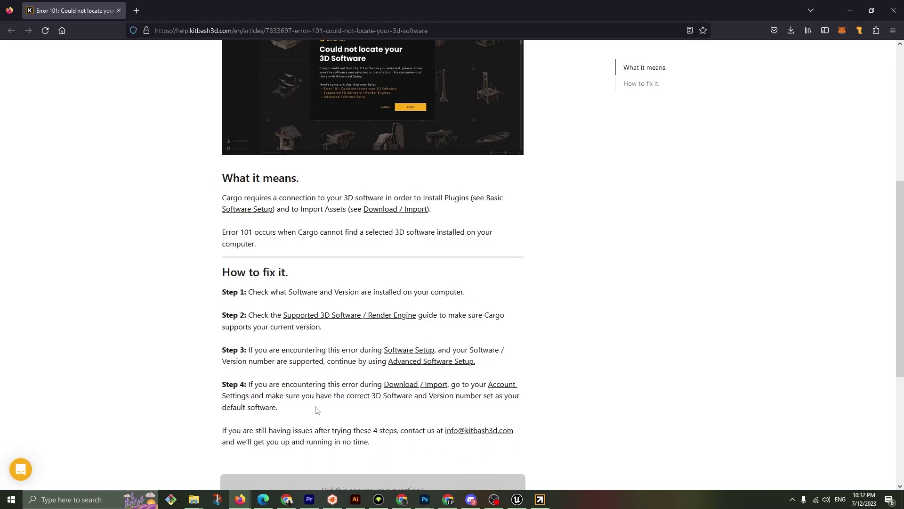
scroll(317, 410, "down", 2)
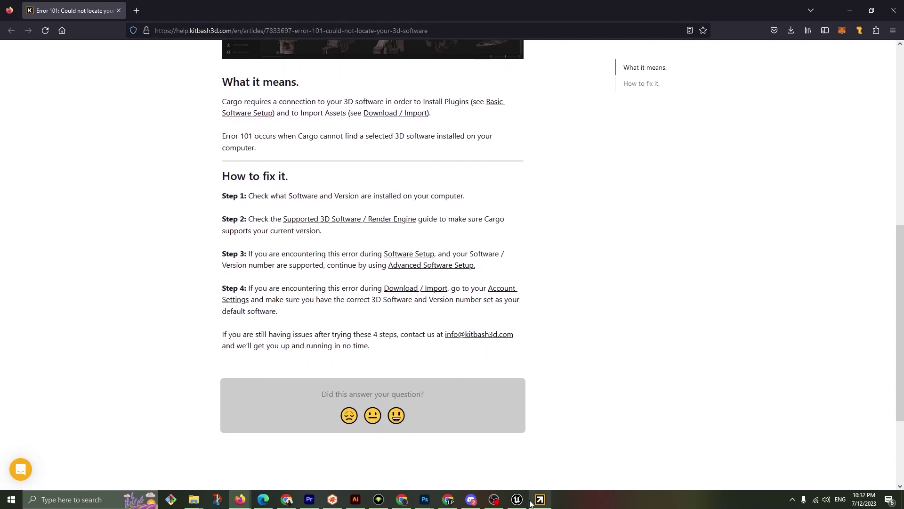
- Switch back to Cargo, dismiss the error, and choose Unreal as the 3D software and its version in the account settings
left_click(540, 501)
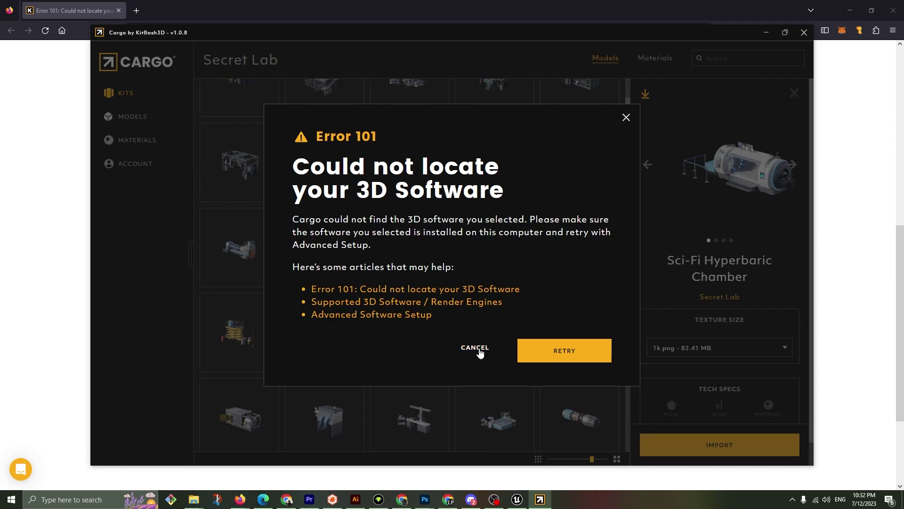
left_click(475, 349)
left_click(128, 168)
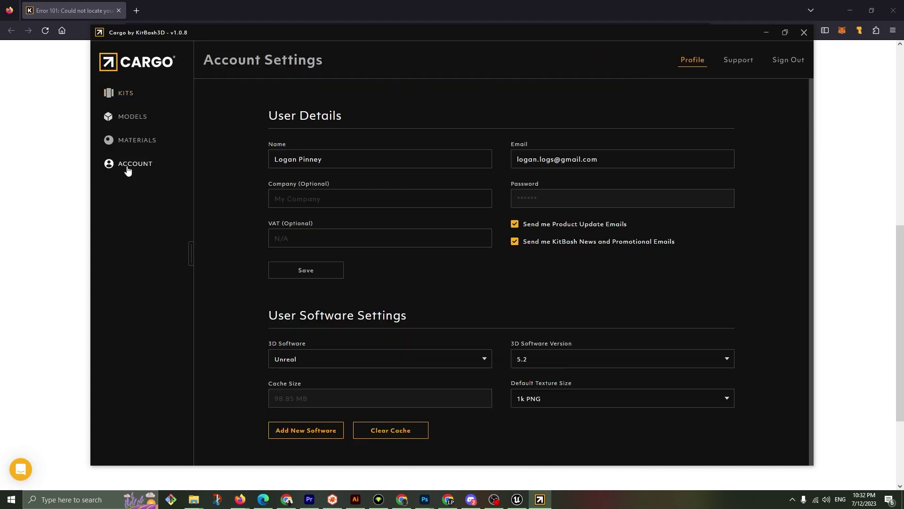
left_click(330, 363)
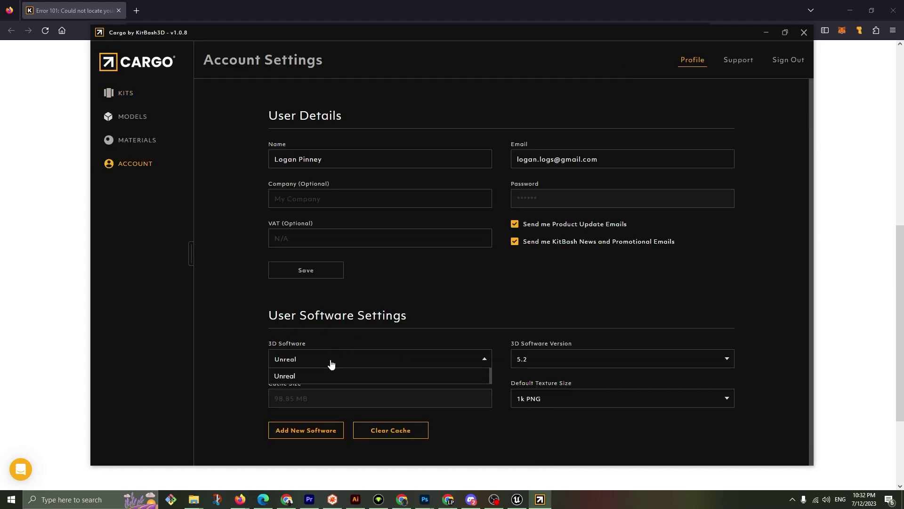
left_click(292, 375)
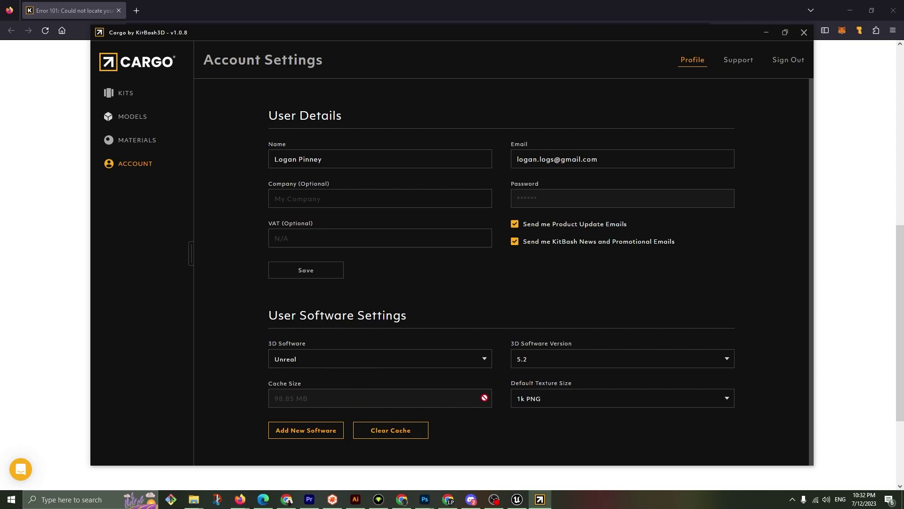
left_click(551, 363)
left_click(526, 379)
- Choose the default texture size in the user software settings and clear Cargo's cache
left_click(546, 402)
left_click(537, 415)
left_click(381, 430)
- Add new software through Advanced Setup, choosing Unreal and its version, and continue to the project selection
left_click(309, 431)
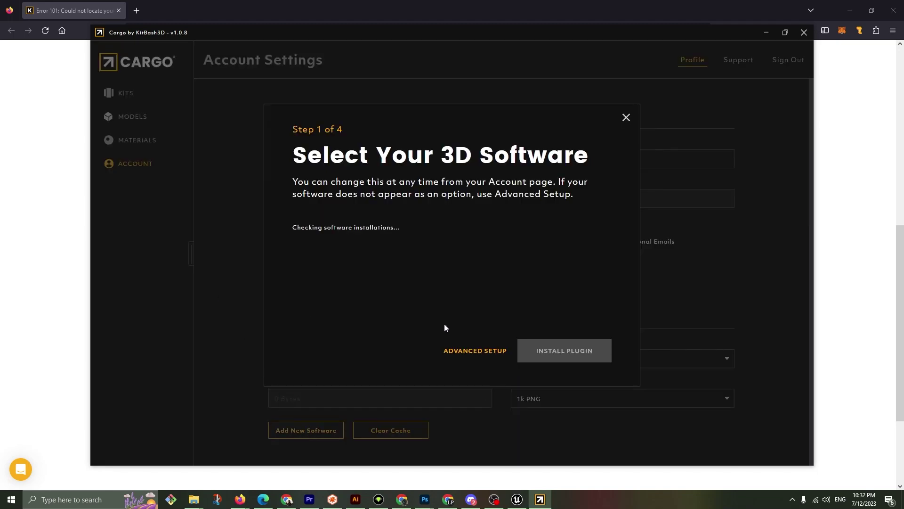
left_click(475, 351)
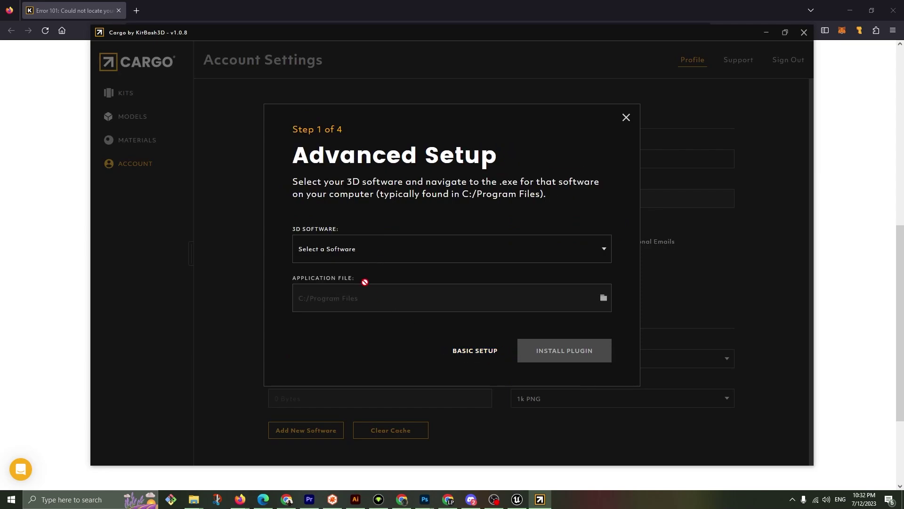
left_click(349, 248)
left_click(317, 304)
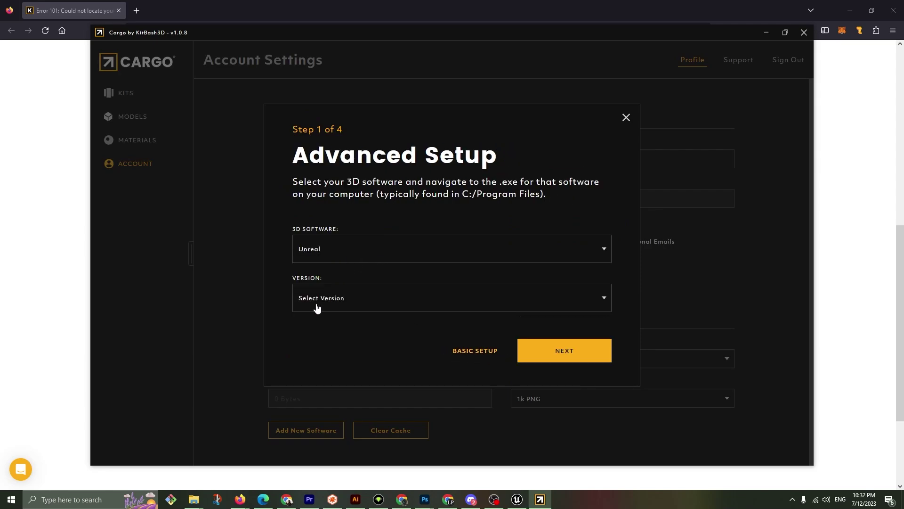
left_click(370, 310)
left_click(306, 370)
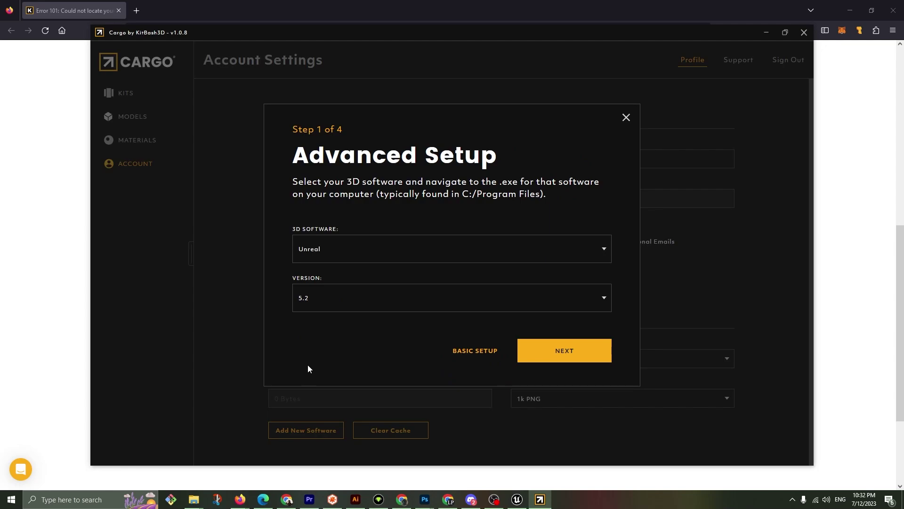
left_click(563, 359)
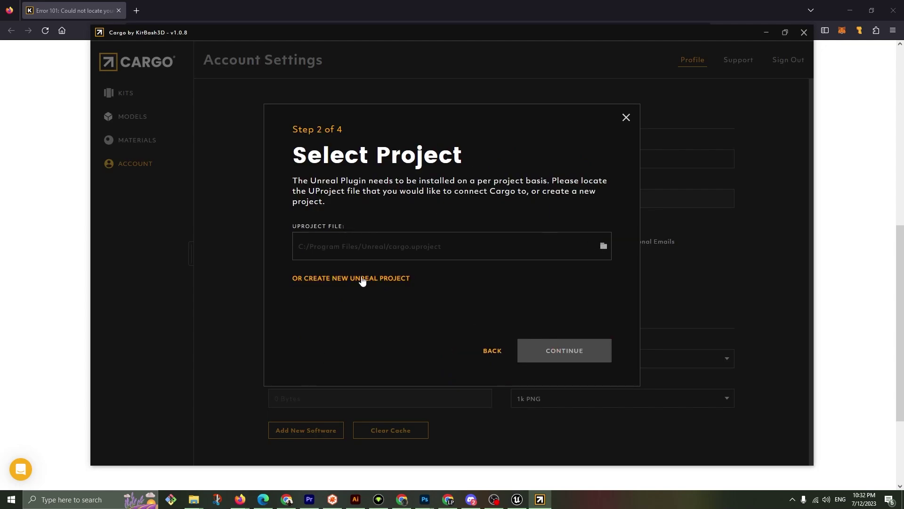
- Connect Cargo to the existing project file KB3D_Testing.uproject in the KB3D_Testing folder and continue the plugin setup
left_click(353, 245)
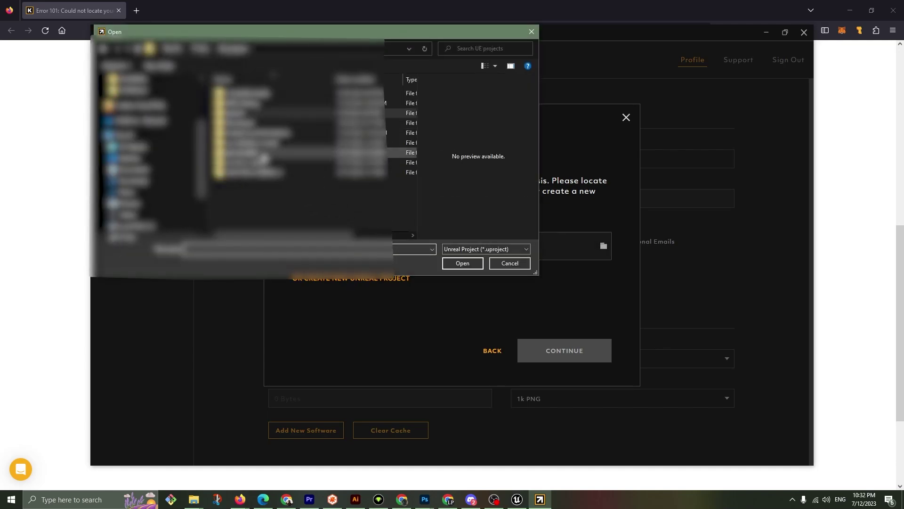
left_click(240, 104)
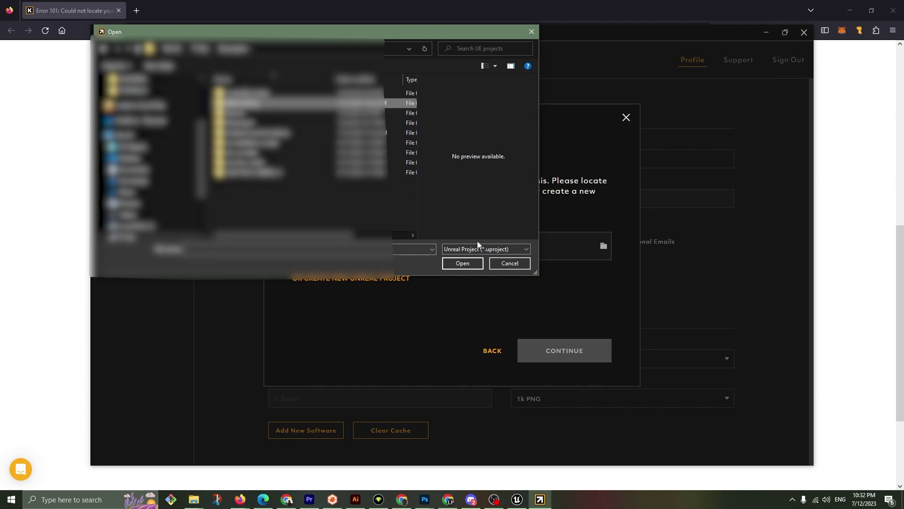
left_click(462, 263)
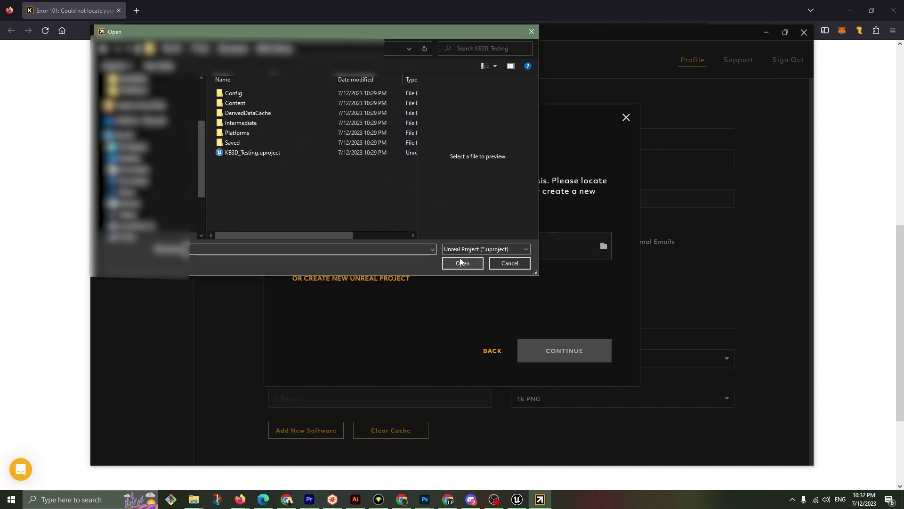
left_click(233, 152)
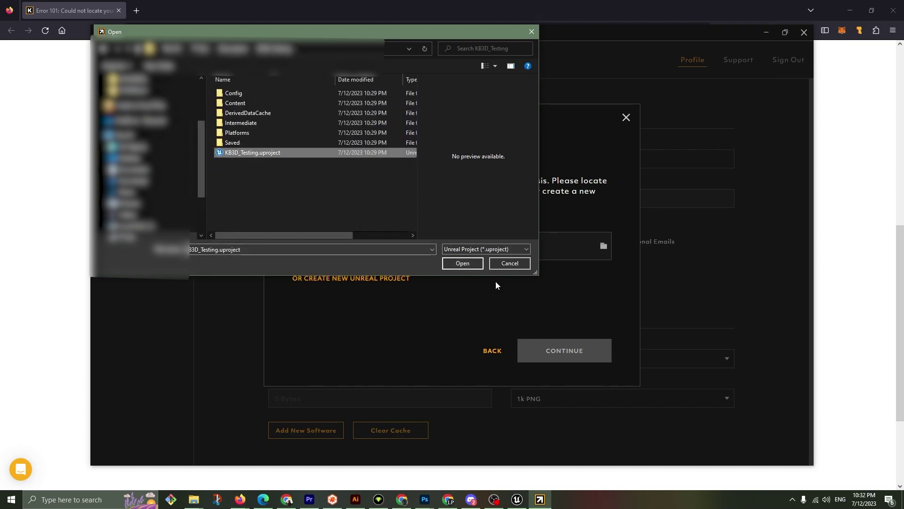
left_click(463, 263)
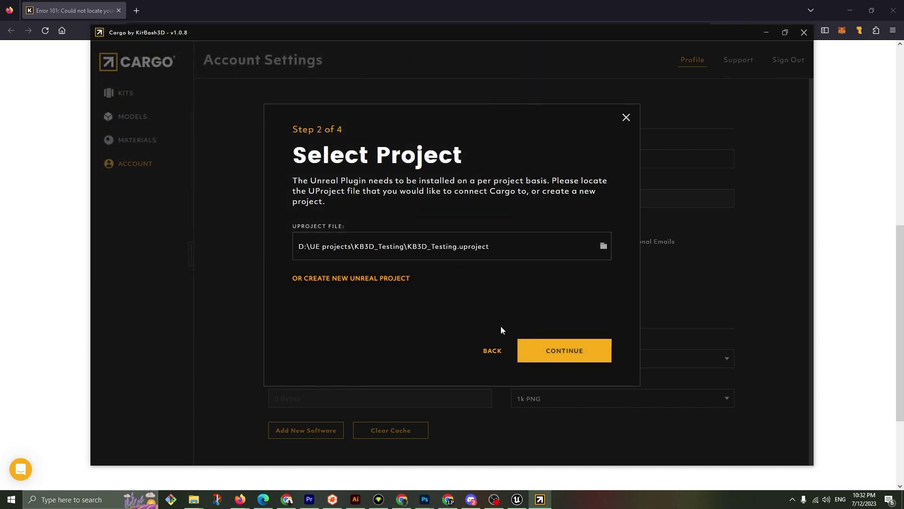
left_click(542, 354)
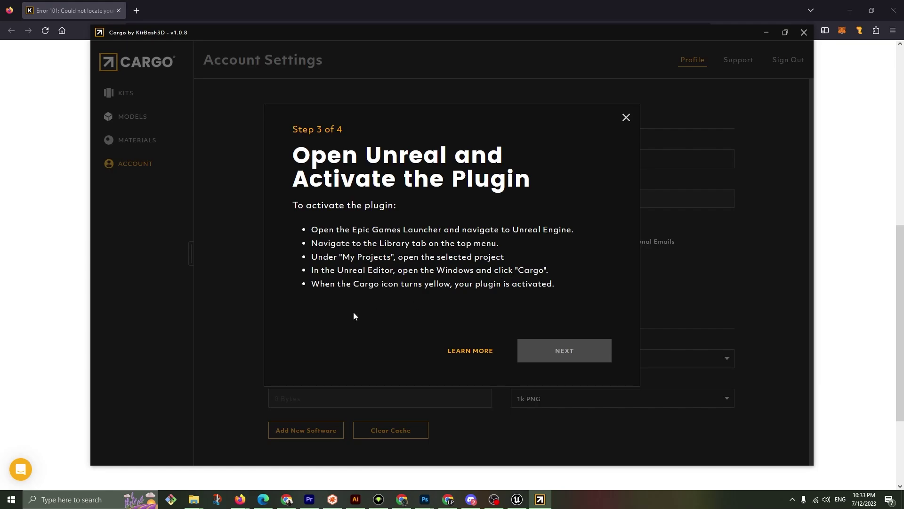
- Switch to the Unreal editor, check its available windows for Cargo, and close the editor
left_click(517, 499)
left_click(78, 6)
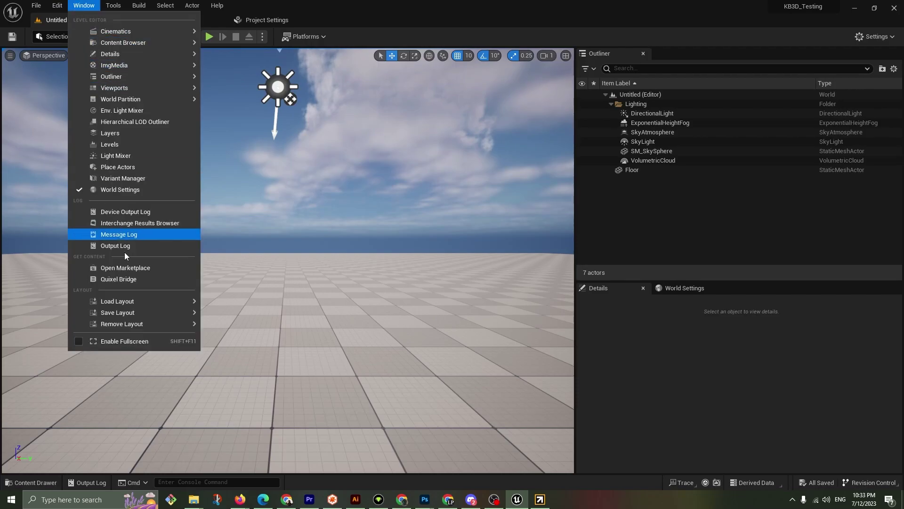
left_click(435, 193)
left_click(441, 156)
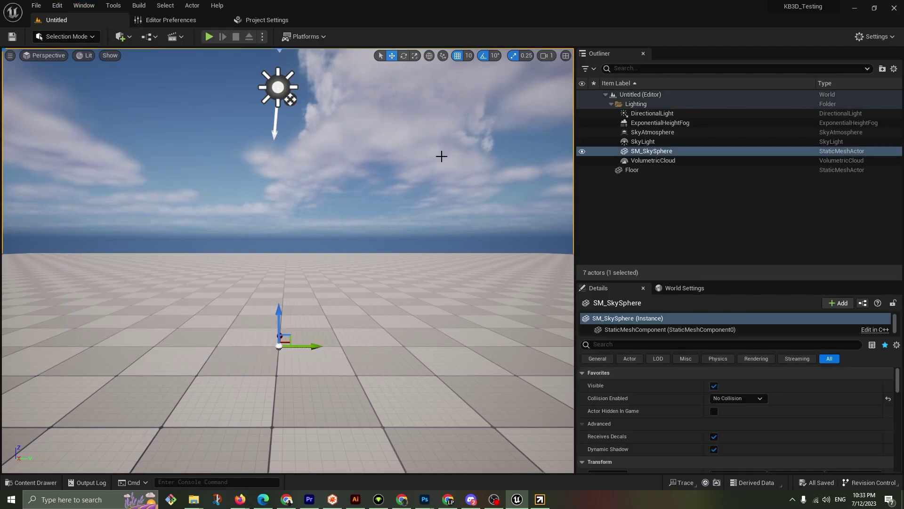
left_click(84, 5)
left_click(84, 5)
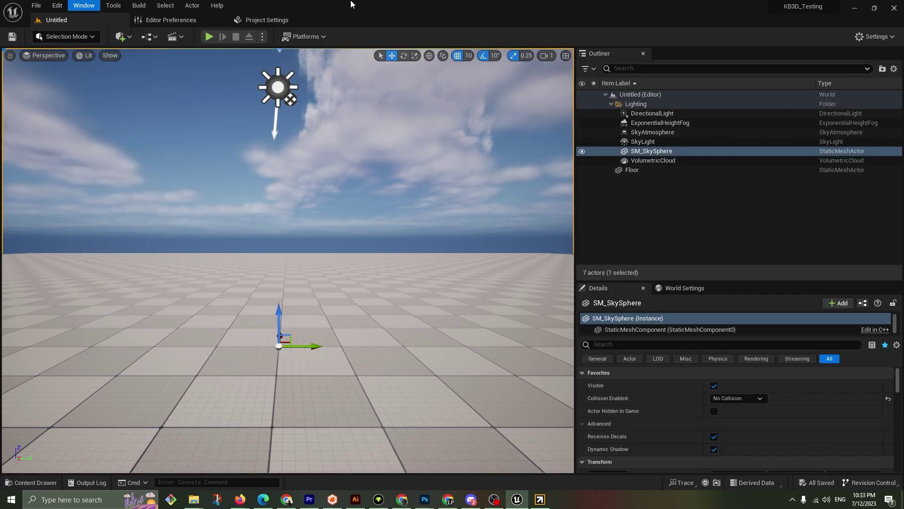
left_click(894, 7)
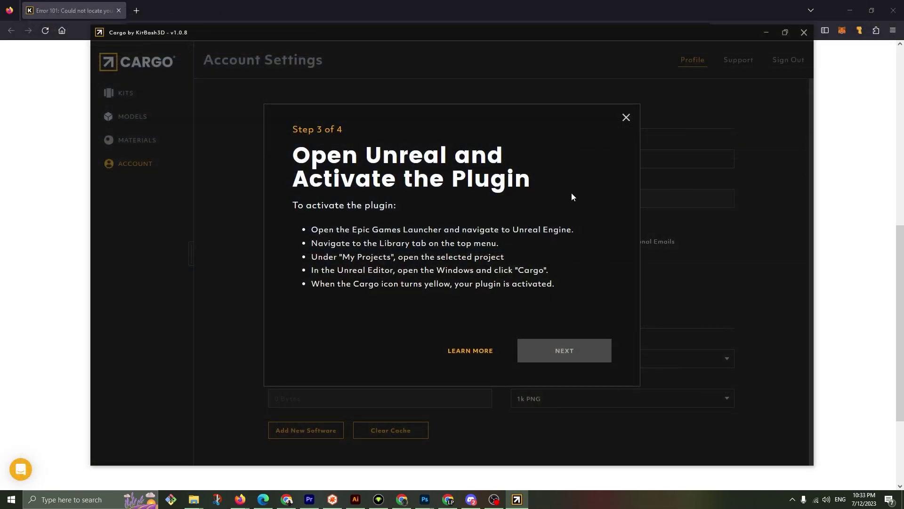
- Bring up the Epic Games Launcher and show the Unreal Engine library
left_click(792, 498)
left_click(772, 462)
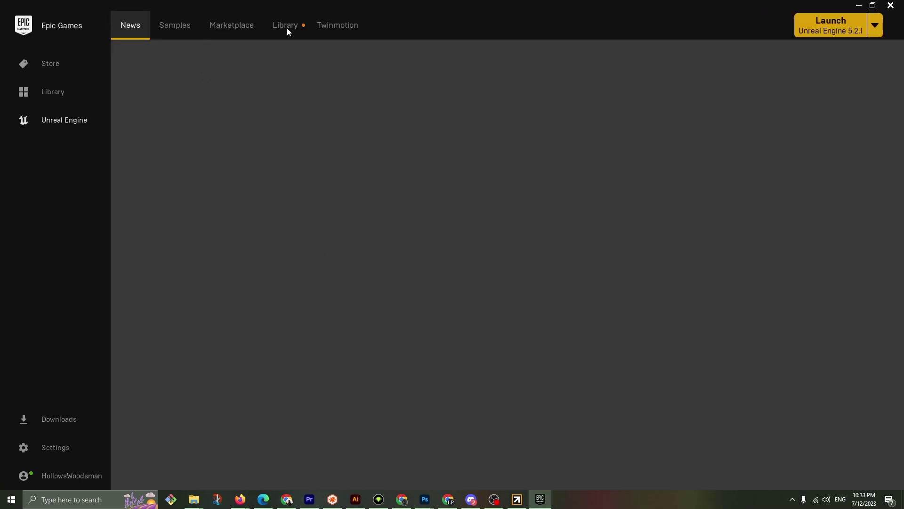
left_click(285, 26)
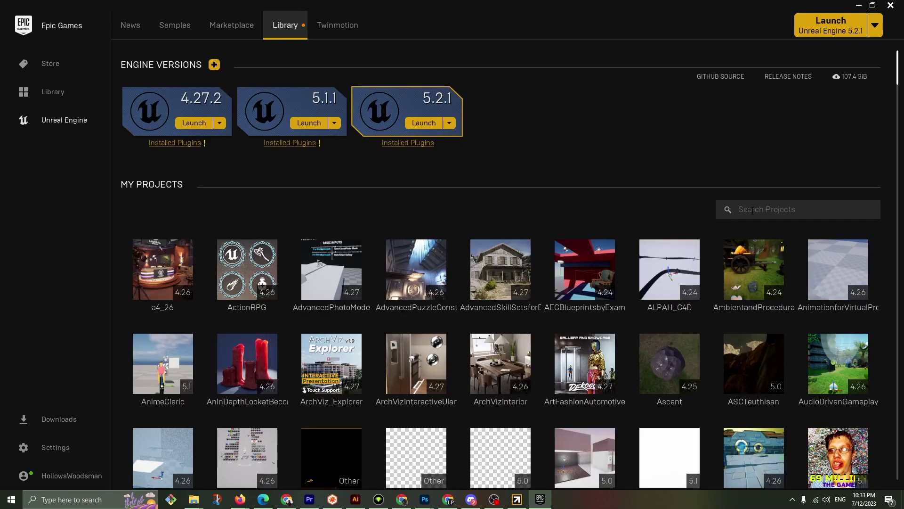
- Search the library's projects for "kb" and launch the KB3D_Testing project
left_click(752, 211)
type("kb")
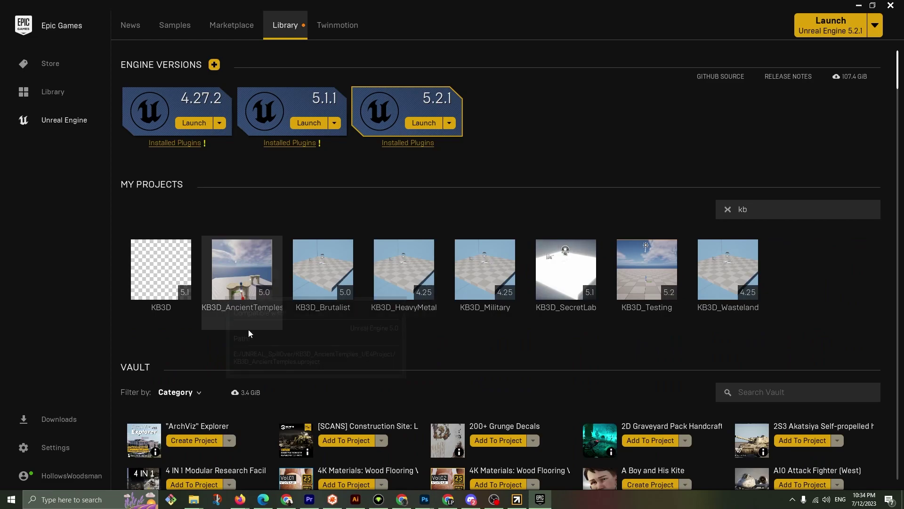
left_click(647, 270)
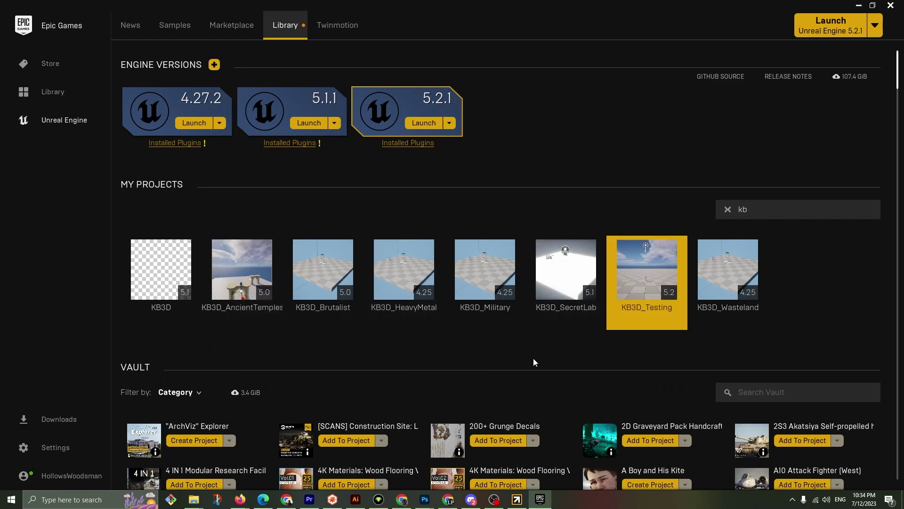
double_click(651, 255)
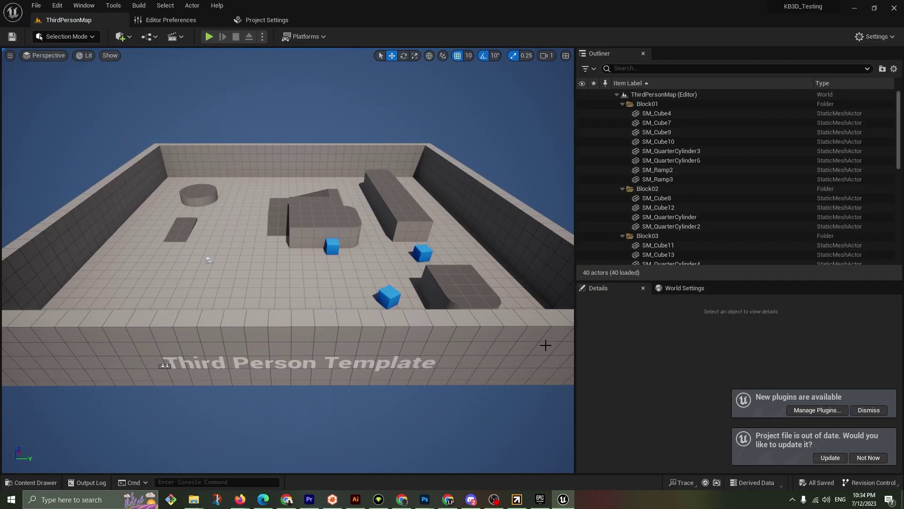
- Activate the Cargo plugin in the Unreal editor and switch back to the Cargo app
left_click(80, 5)
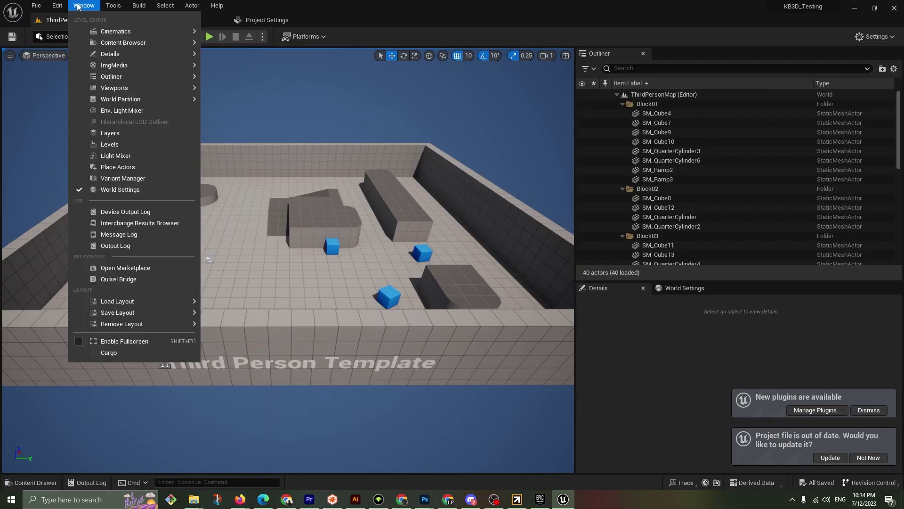
left_click(125, 351)
left_click(517, 499)
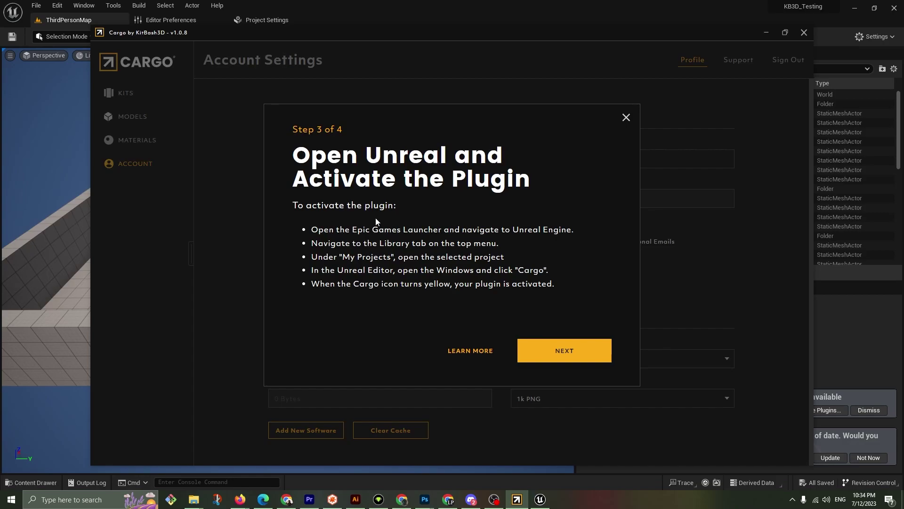
- Continue to the connection test, import the sample castle into Unreal, and close the software setup
left_click(538, 355)
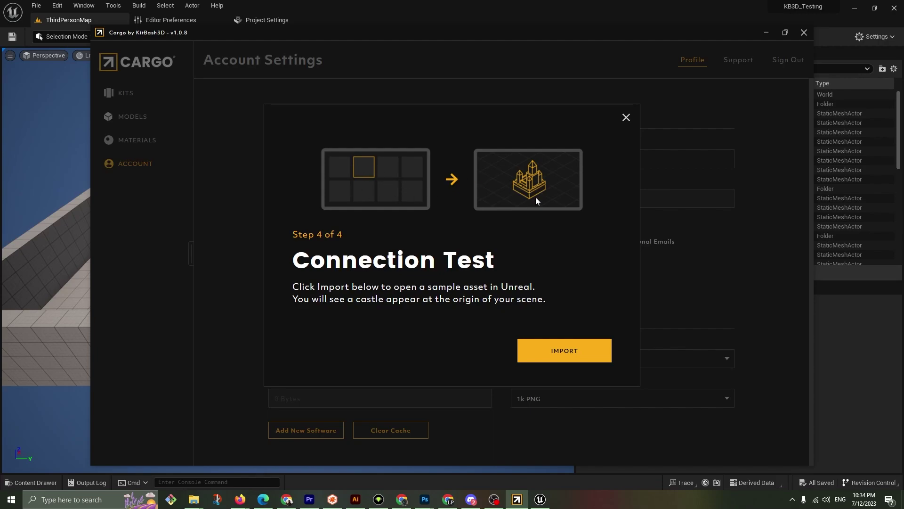
left_click(548, 353)
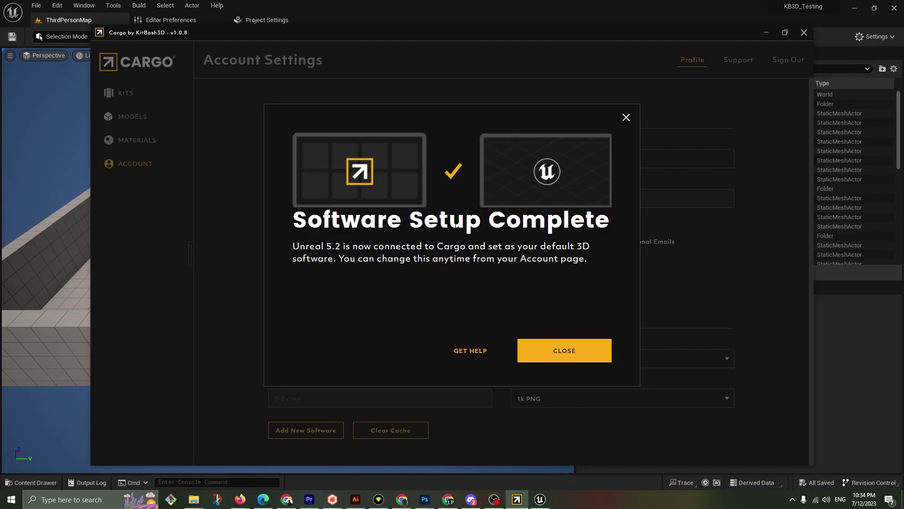
left_click(556, 356)
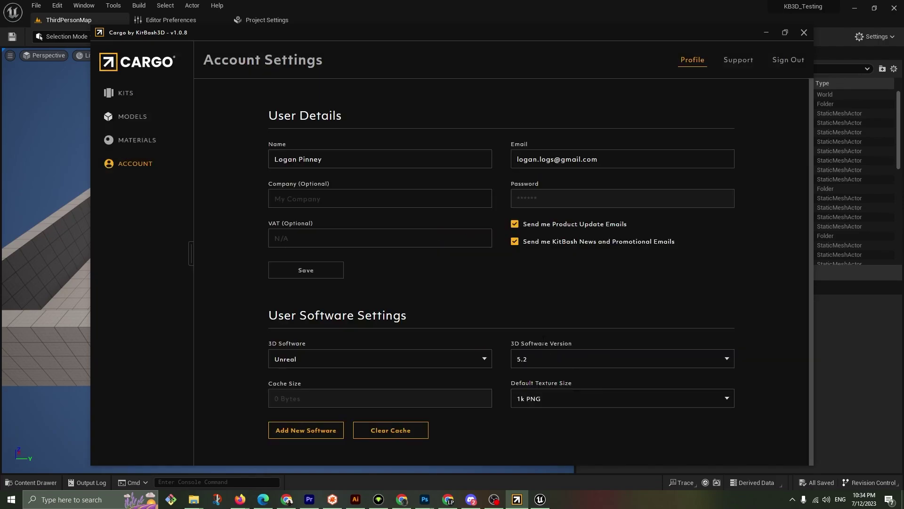
- Open Cargo's Models library and move the Cargo window away from the Unreal editor
left_click(127, 116)
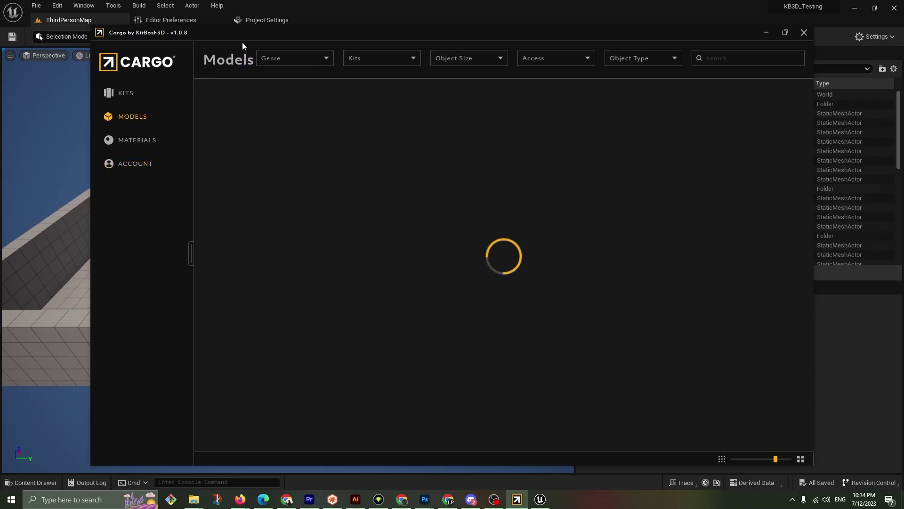
left_click_drag(165, 36, 0, 367)
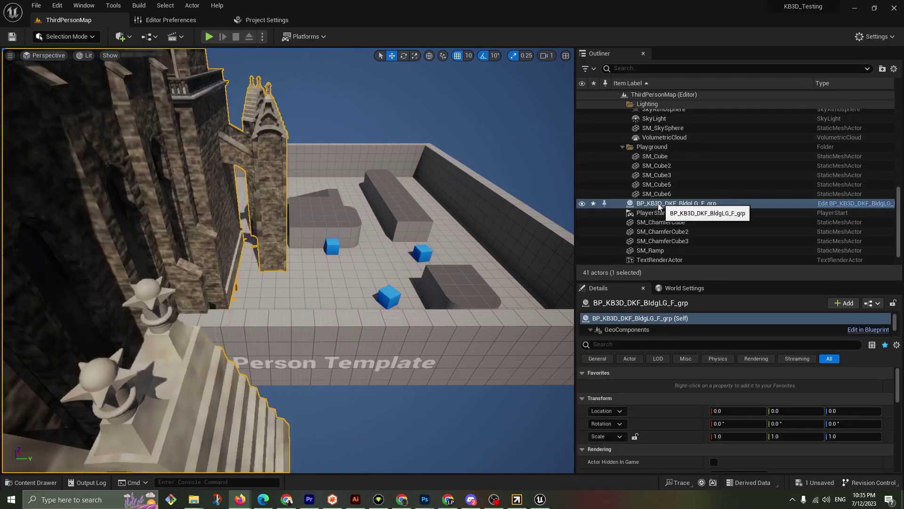
- Move the imported castle behind the Third Person Template arena, to about X 5710, Y 800
key("f")
key("s")
right_click_drag(288, 261, 316, 208)
key("a")
right_click_drag(301, 306, 361, 343)
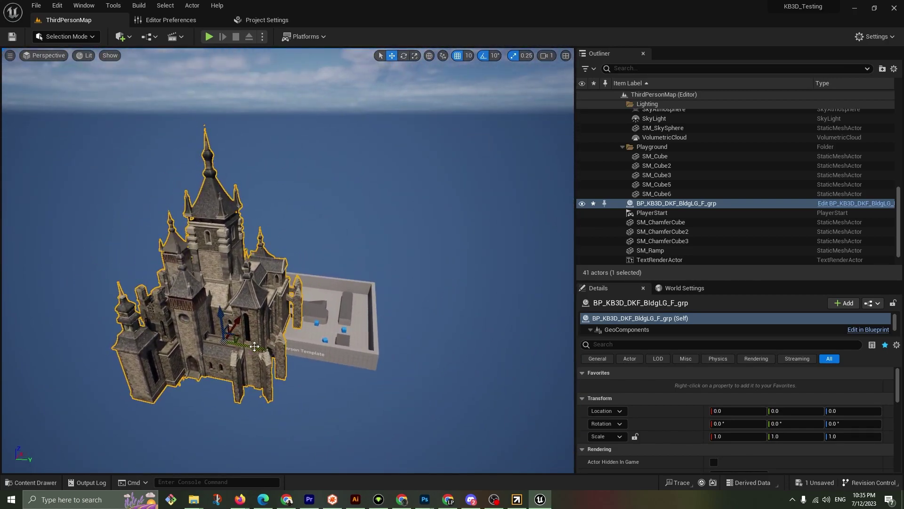
left_click_drag(245, 330, 334, 258)
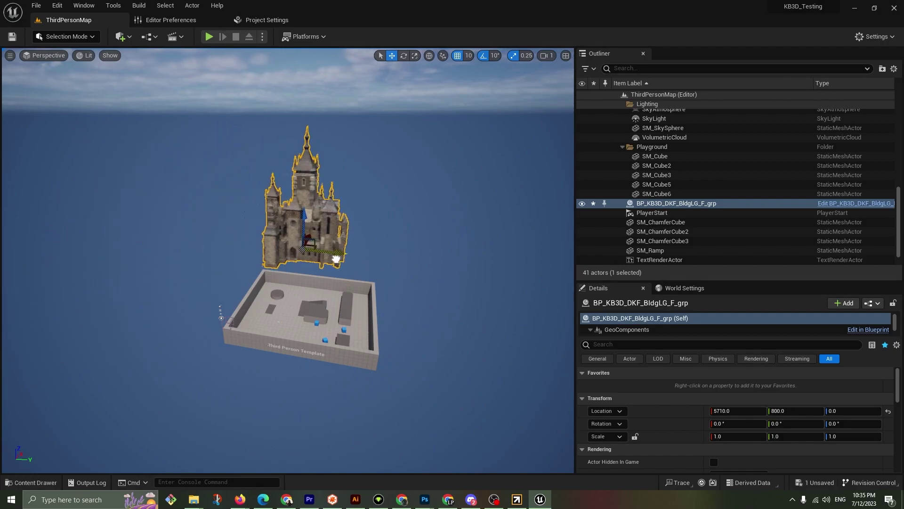
- Play the level in the editor, run the character toward the castle, and stop playing
key("w")
right_click_drag(303, 299, 310, 248)
key("w")
scroll(192, 353, "up", 5)
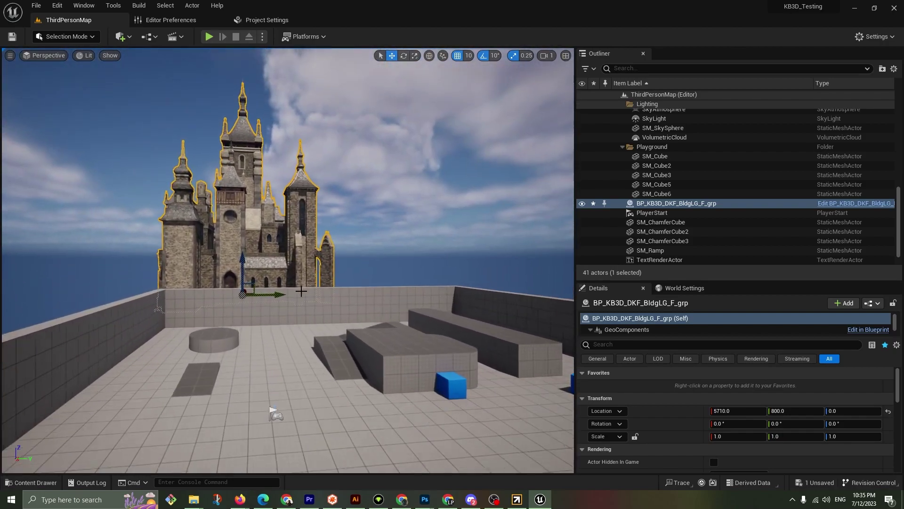
left_click(209, 37)
left_click(273, 274)
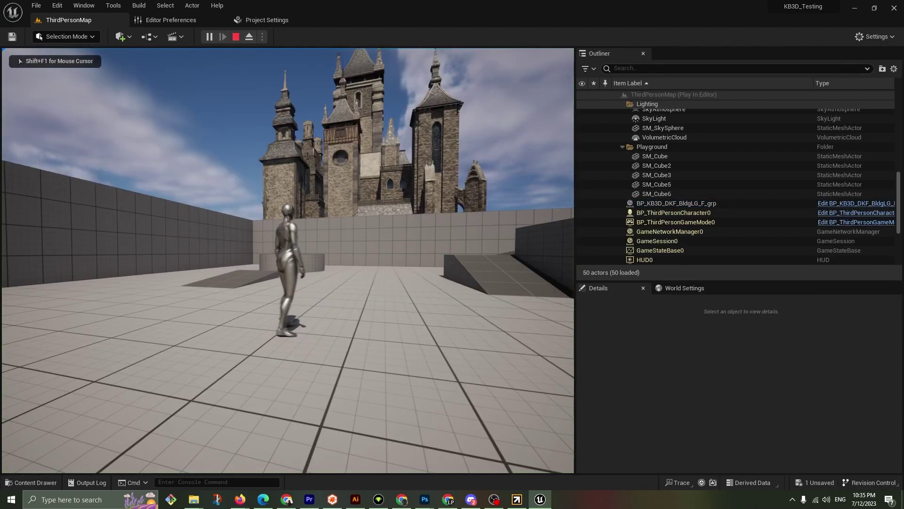
key("w")
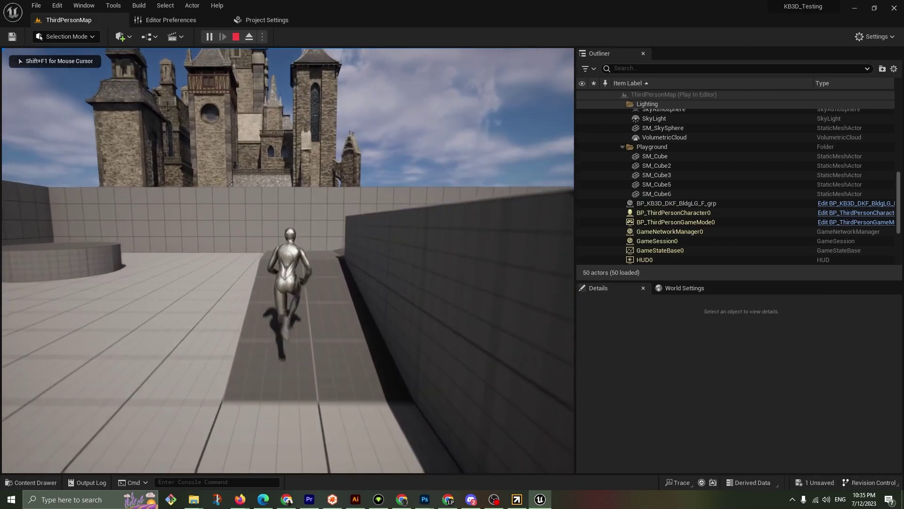
key("d")
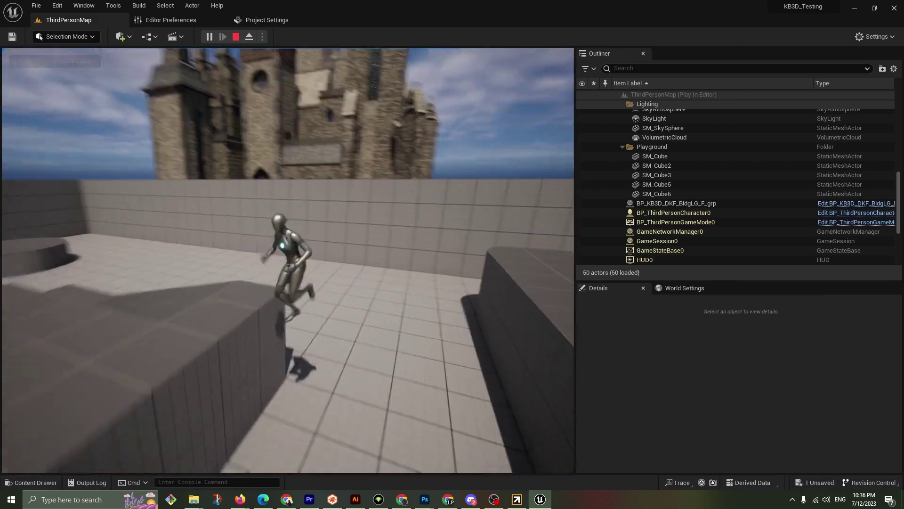
key("Escape")
- Create a new level from the template with a floor and sky lighting, without saving the castle changes in ThirdPersonMap
left_click(36, 5)
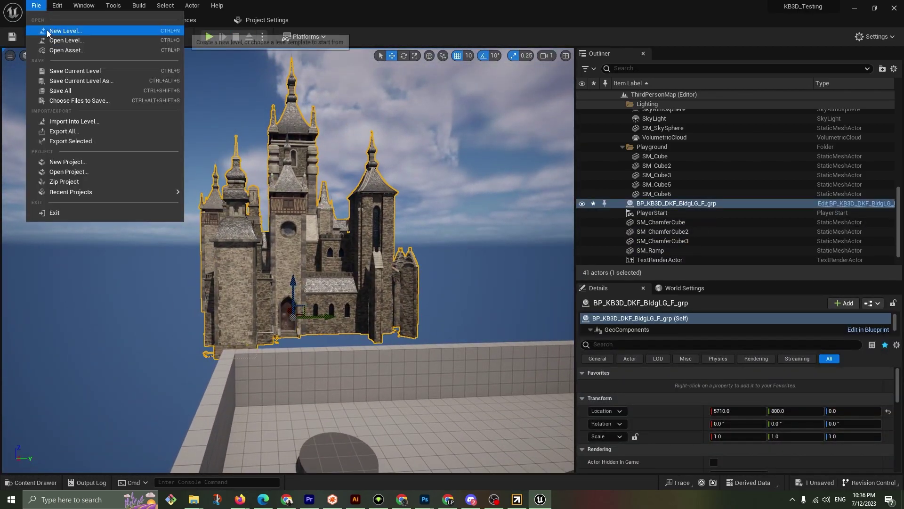
left_click(66, 30)
left_click(475, 193)
left_click(510, 339)
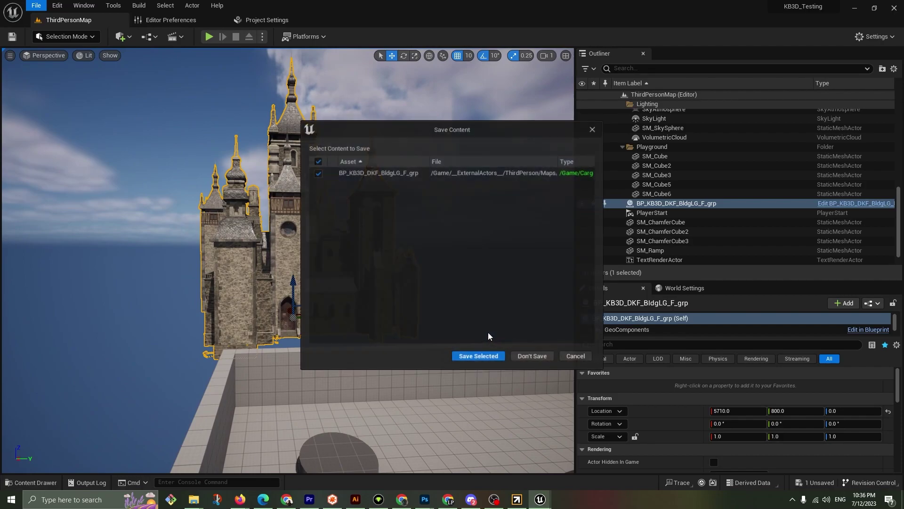
left_click(525, 357)
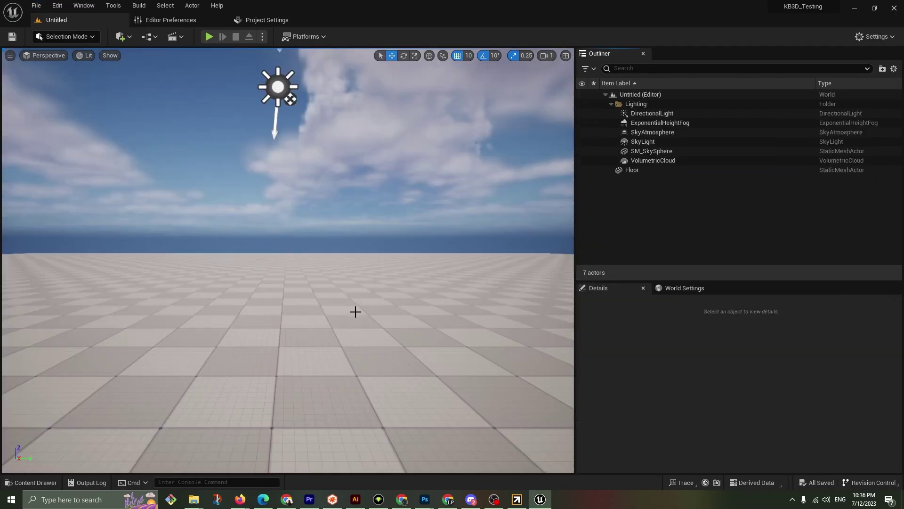
- Place the castle blueprint BP_KB3D_DKF_BldgLG_F_grp from the Cargo/Actors content folder onto the new level's floor
left_click(26, 482)
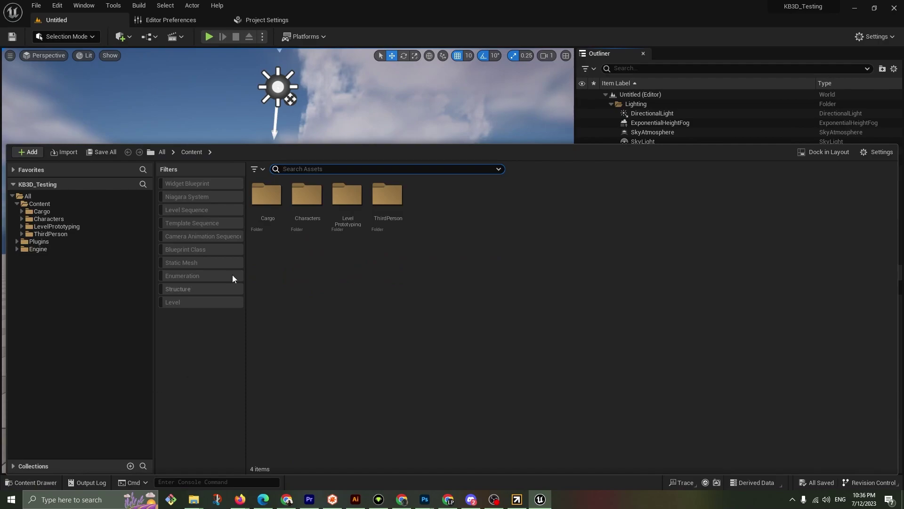
left_click(42, 211)
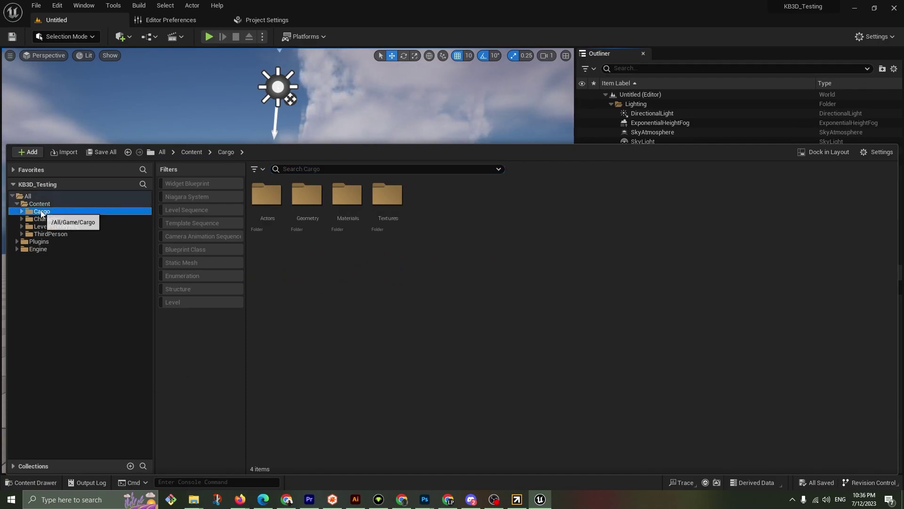
double_click(266, 195)
left_click(273, 228)
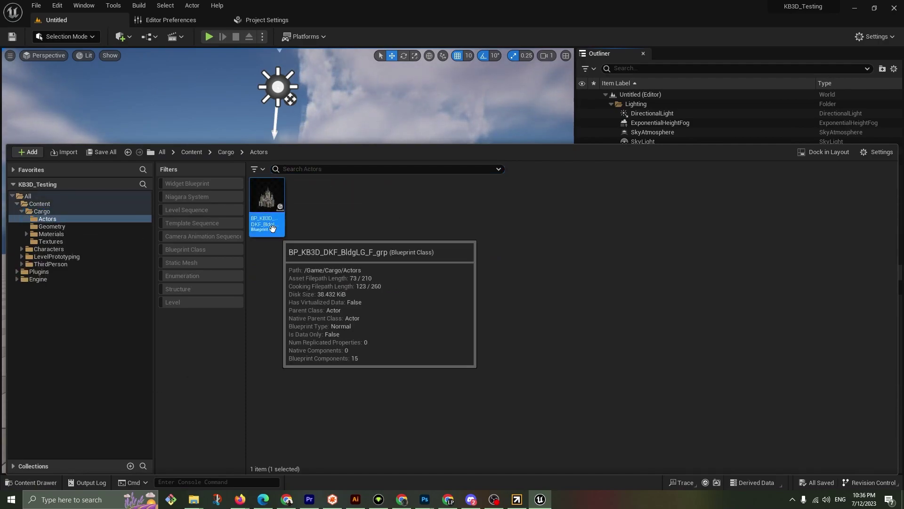
left_click_drag(272, 228, 237, 261)
mouse_move(236, 261)
right_mouse_down()
mouse_move(189, 261)
mouse_move(193, 226)
mouse_move(207, 221)
mouse_move(240, 250)
mouse_move(287, 247)
mouse_move(151, 259)
mouse_move(62, 253)
mouse_move(236, 256)
right_mouse_up()
- Move the castle across the floor to about X 1370, Y -1130
key("w")
key("s")
key("d")
key("a")
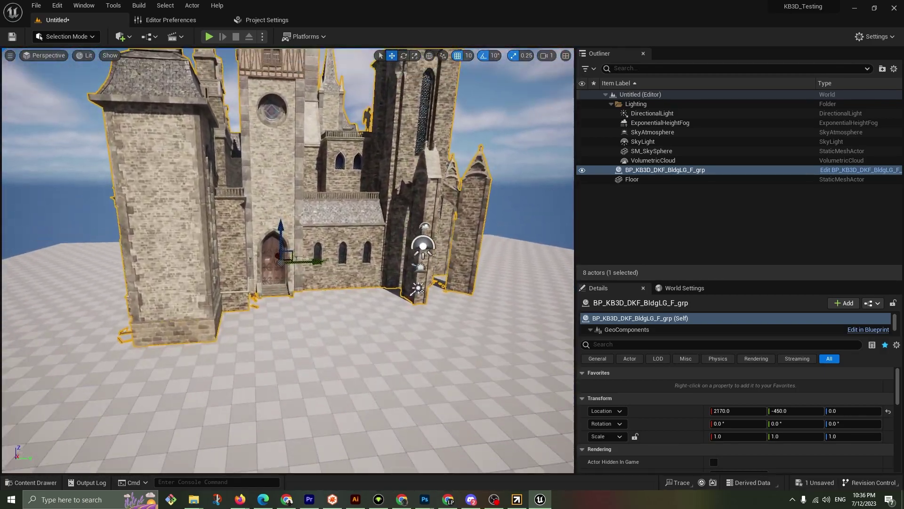
left_click_drag(282, 258, 292, 333, "shift")
mouse_move(218, 382)
right_mouse_down()
mouse_move(255, 368)
mouse_move(218, 381)
right_mouse_up()
key("s")
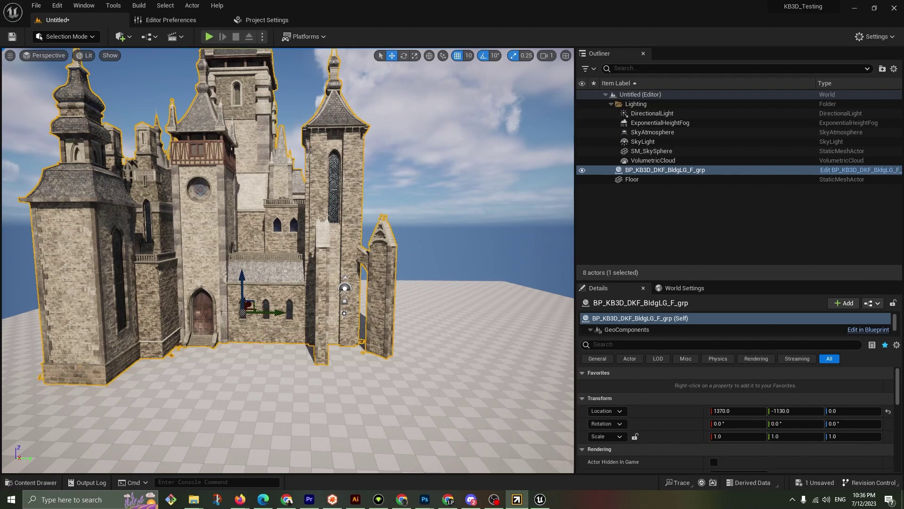
- Bring the Cargo window back over the editor and filter its models by Owned access, trying the Downloaded filter as well
left_click_drag(0, 36, 455, 41)
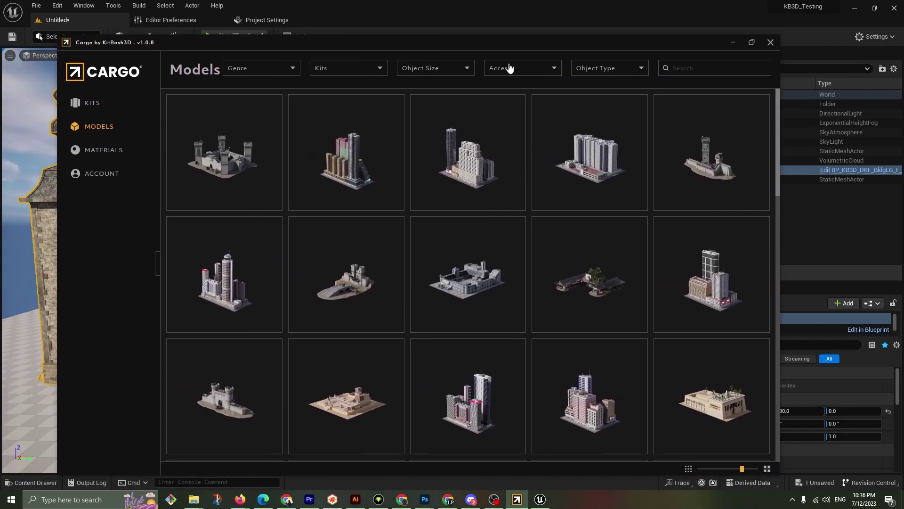
left_click(84, 127)
left_click(520, 69)
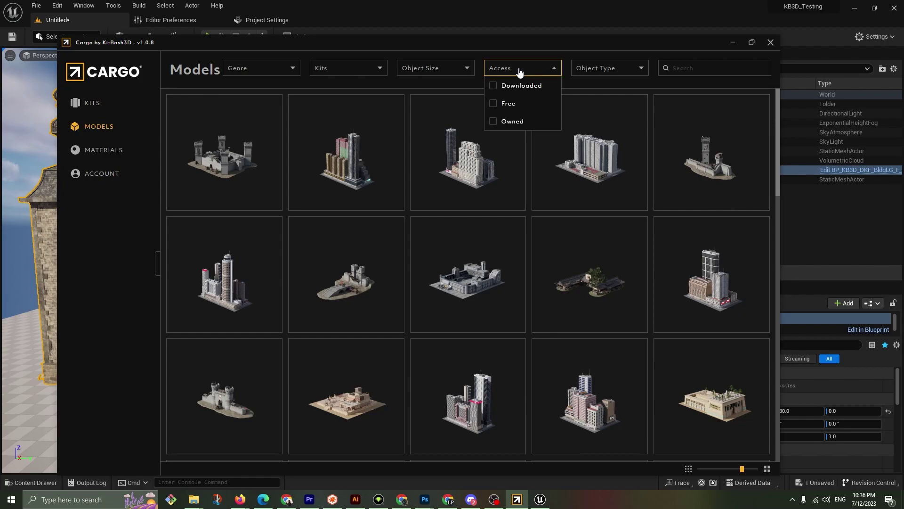
left_click(492, 122)
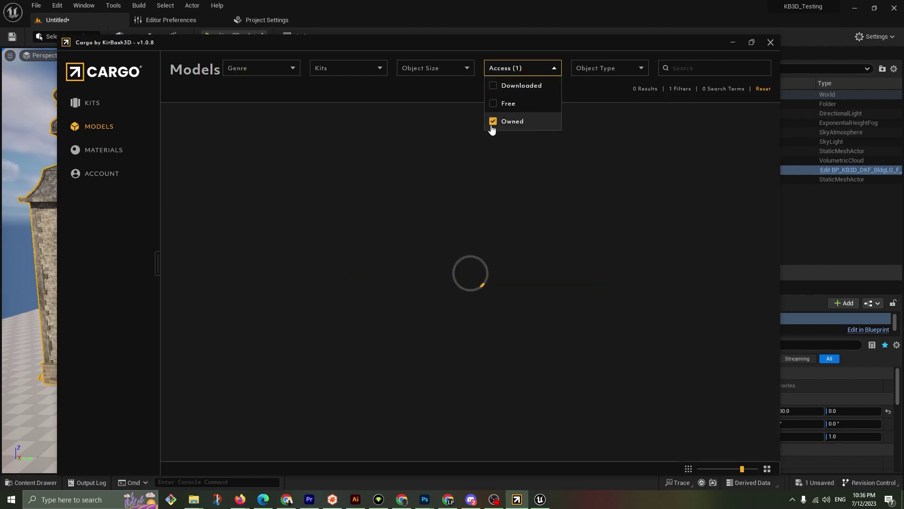
left_click(493, 86)
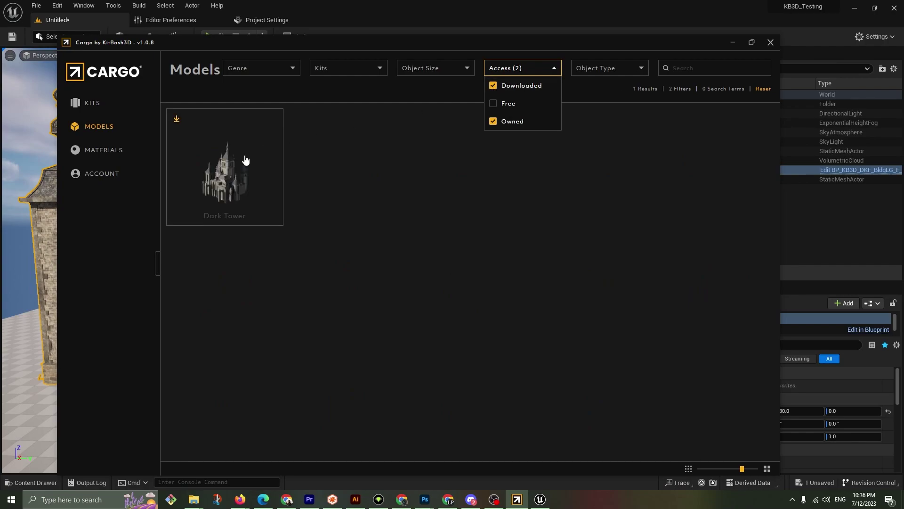
left_click(493, 86)
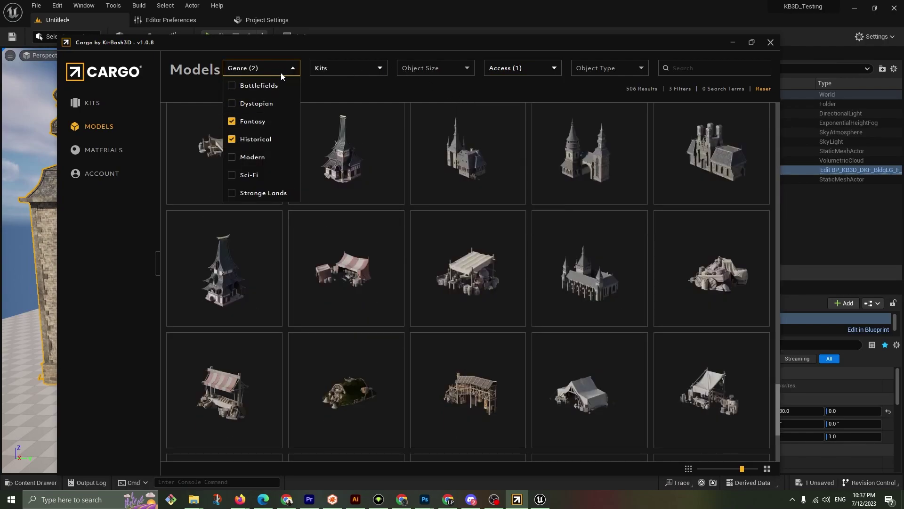
- Narrow the fantasy and historical models to the Medieval Marketplace kit
left_click(296, 71)
left_click(345, 70)
scroll(370, 175, "down", 3)
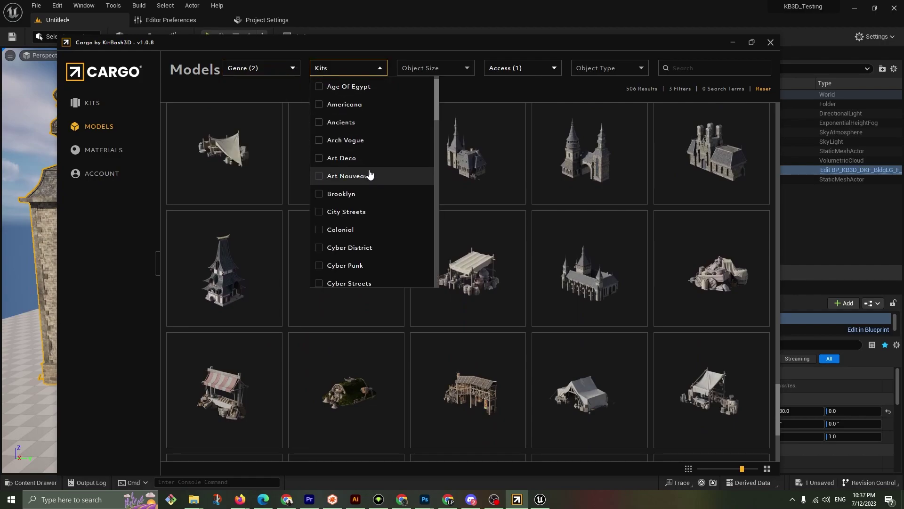
scroll(370, 176, "down", 5)
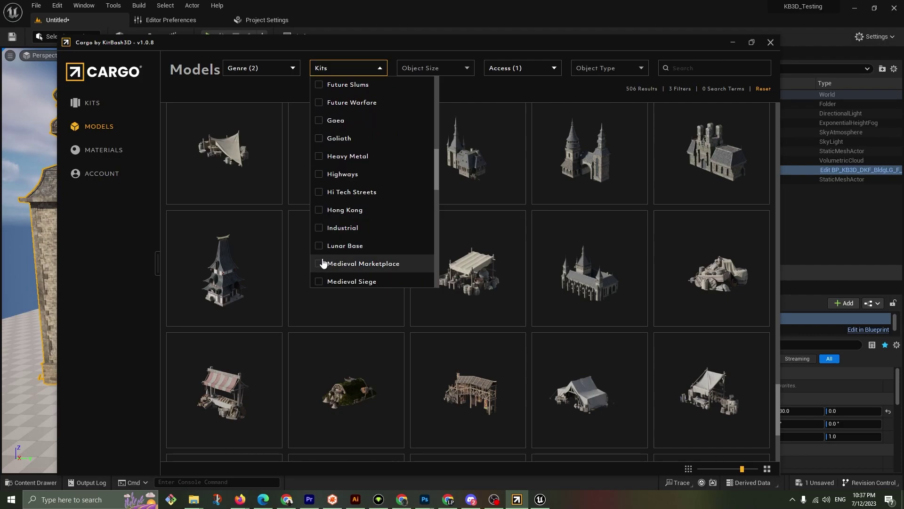
left_click(320, 264)
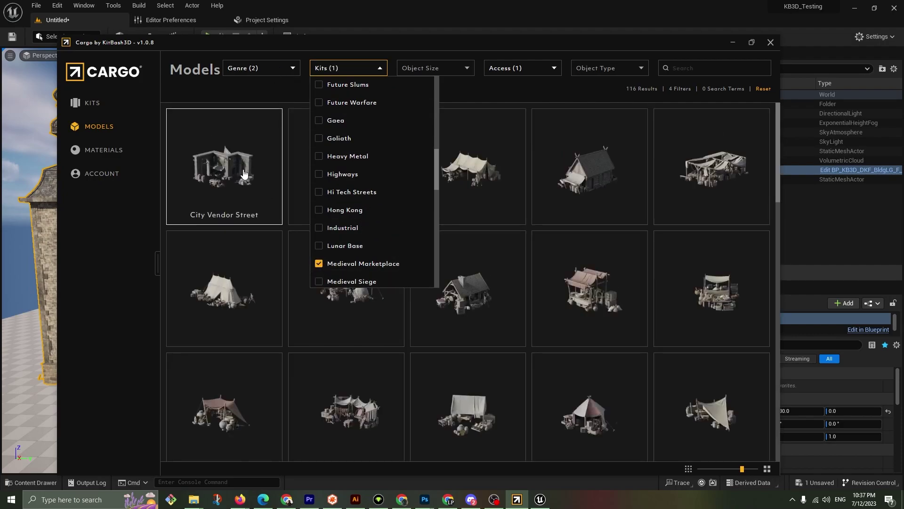
- Download the City Vendor Street model with 1k png textures
left_click(249, 140)
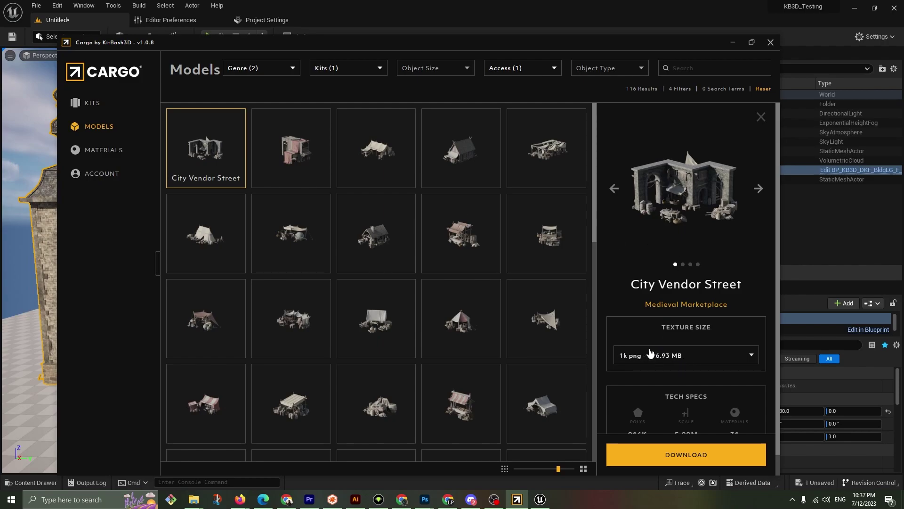
left_click(676, 457)
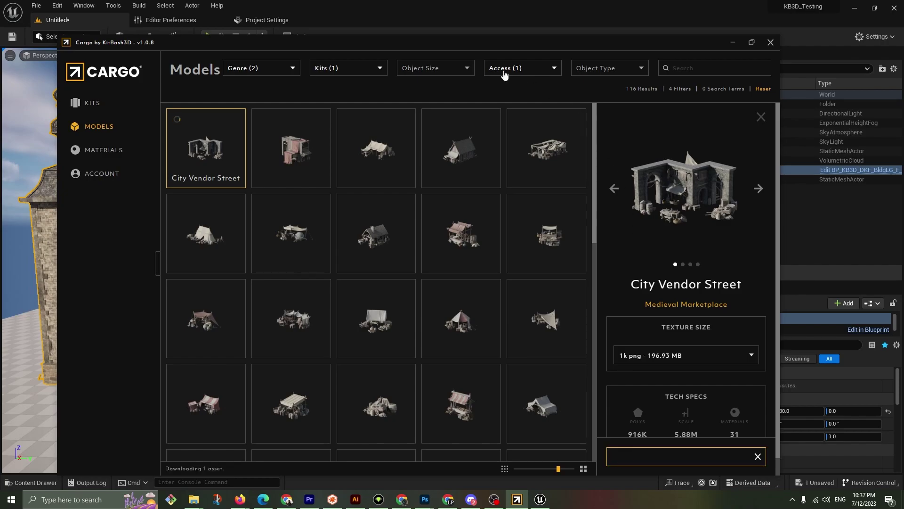
left_click_drag(385, 43, 382, 16)
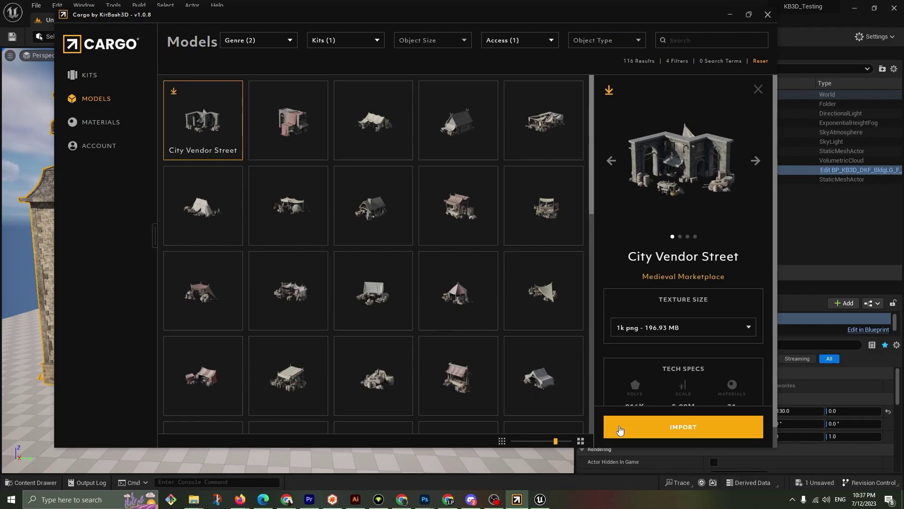
- Import City Vendor Street into the open Unreal level and move the Cargo window off the viewport
left_click(618, 429)
left_click(649, 432)
left_click_drag(676, 17, 0, 161)
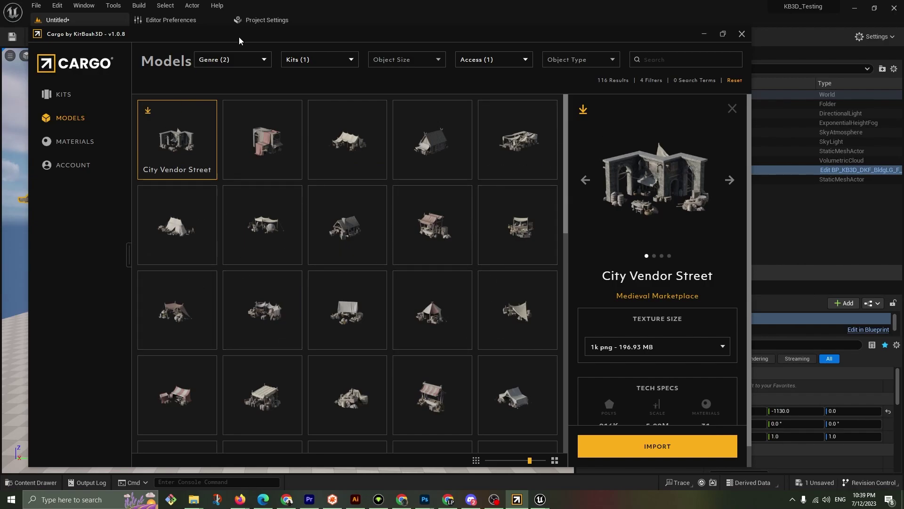
left_click_drag(171, 34, 0, 93)
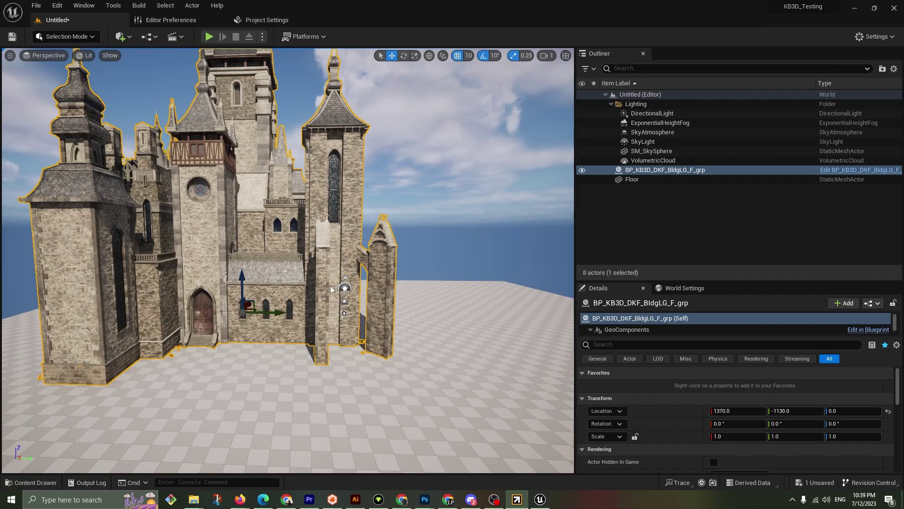
- Position the imported vendor street in front of the castle at X -760, Y 0
key("d")
right_click_drag(330, 289, 254, 325)
key("a")
key("w")
key("d")
left_click_drag(384, 284, 334, 313)
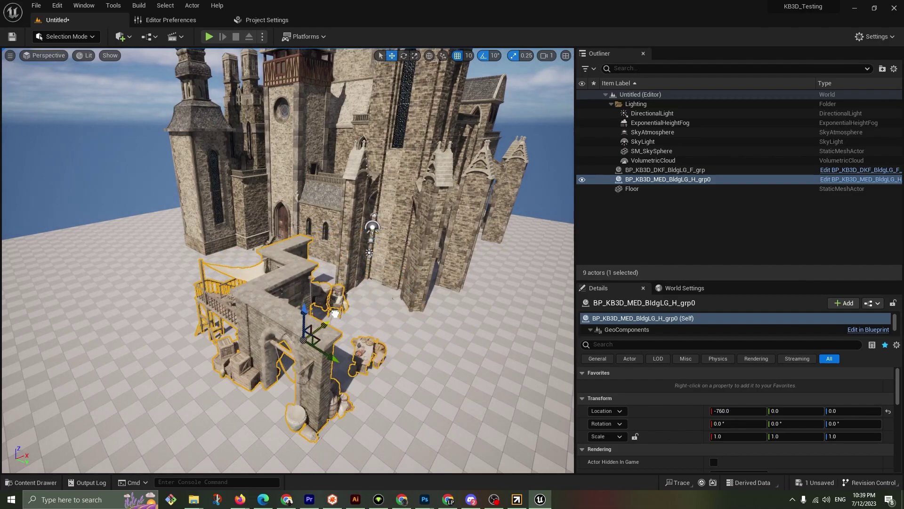
- Move the vendor street beside the castle's front corner tower, to X -920, Y -2310
left_click_drag(324, 351, 383, 338)
right_click_drag(383, 337, 447, 360)
right_click_drag(334, 326, 302, 311)
left_click_drag(460, 342, 121, 366)
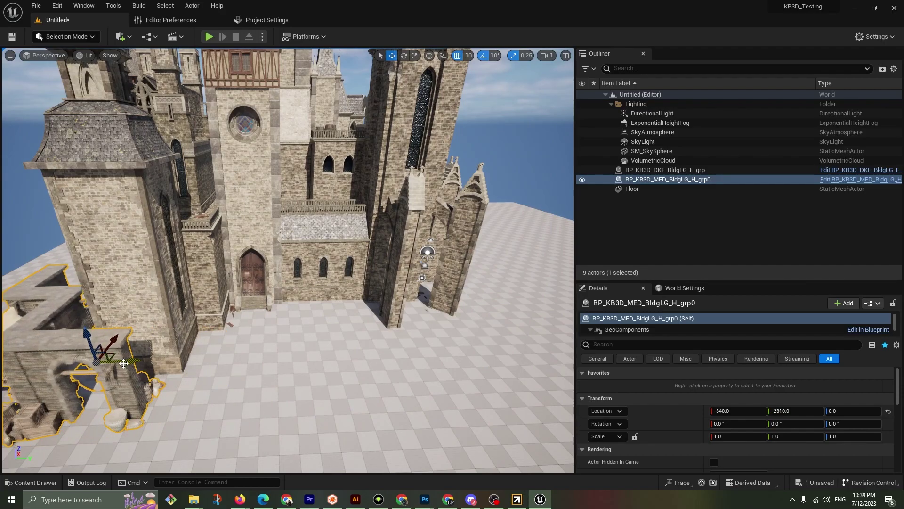
right_click_drag(108, 359, 24, 357)
- Duplicate the vendor street and place the copy next to the original along the castle's side, at about X -160, Y -3170
left_click_drag(245, 273, 185, 282)
right_click_drag(186, 281, 298, 306)
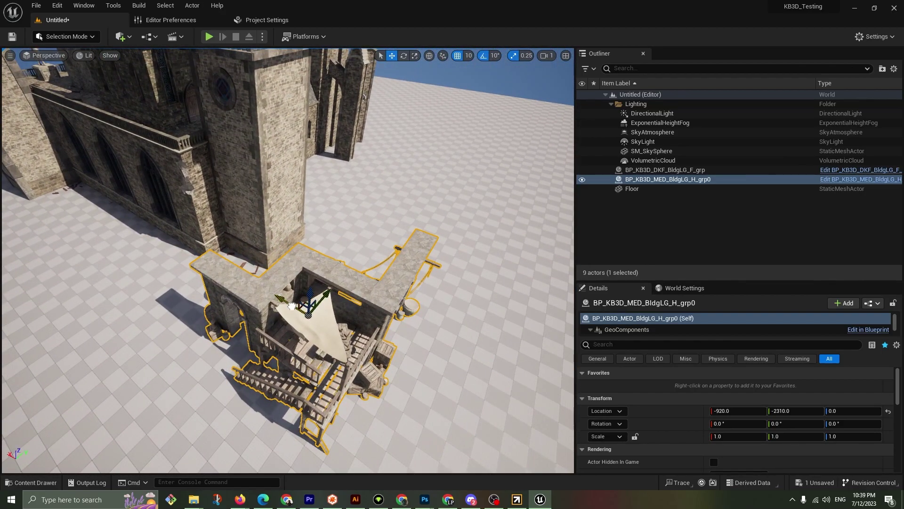
left_click_drag(292, 307, 212, 277, "alt")
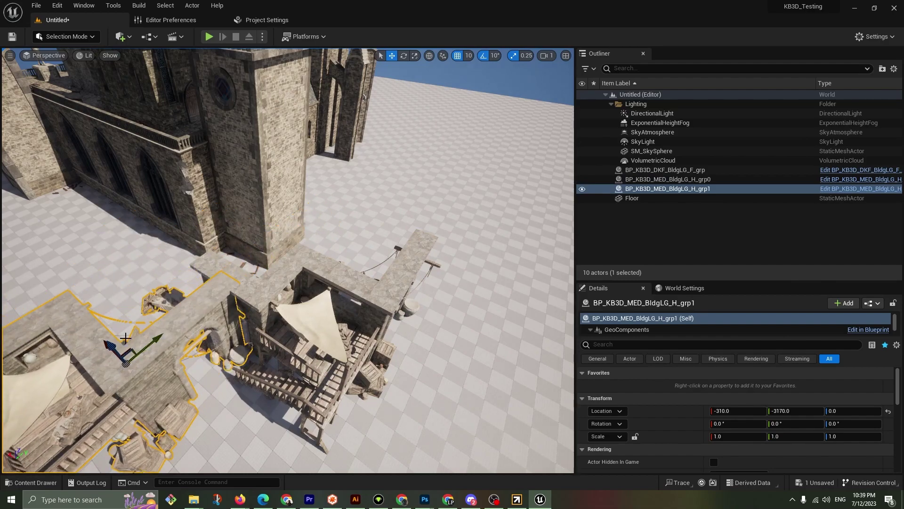
left_click_drag(108, 350, 83, 333)
key("ctrl+z")
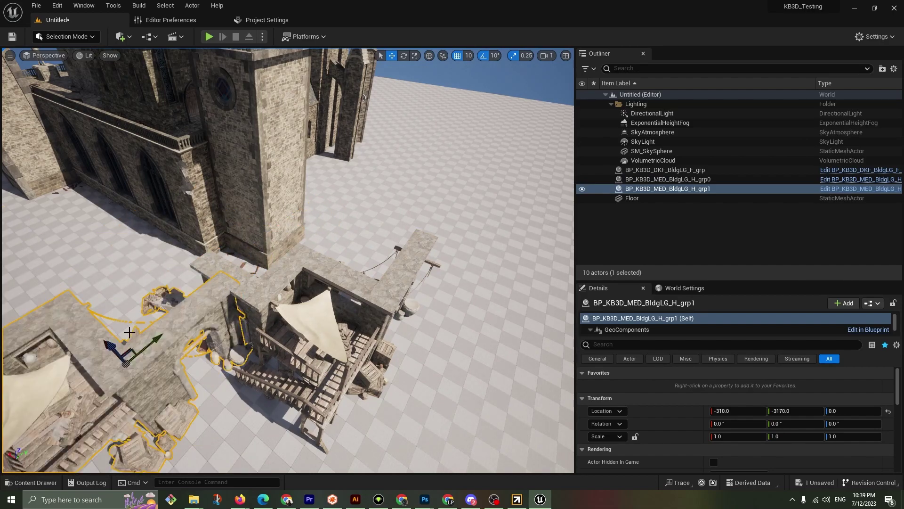
right_click_drag(263, 306, 205, 315)
left_click_drag(220, 340, 183, 335)
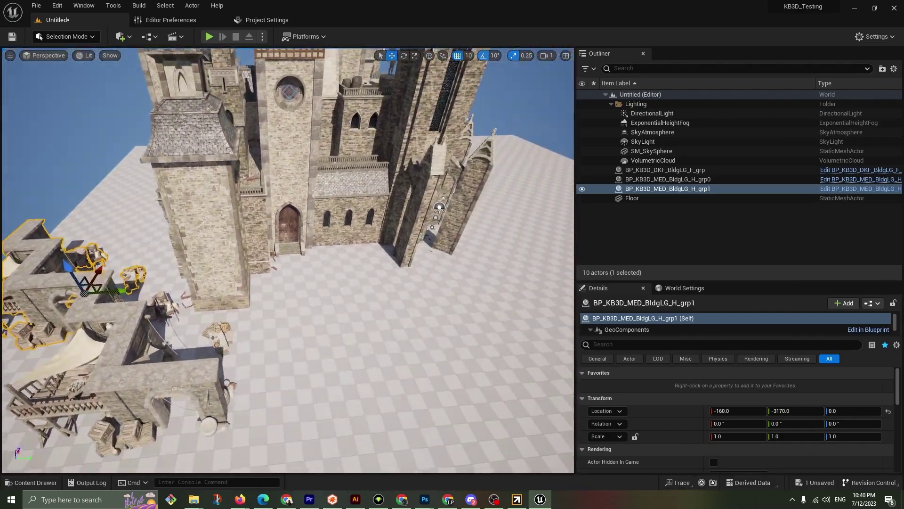
- Clear the Cargo window from the editor and view the whole castle with both vendor streets from a distance
left_click(289, 327)
left_click_drag(0, 86, 475, 61)
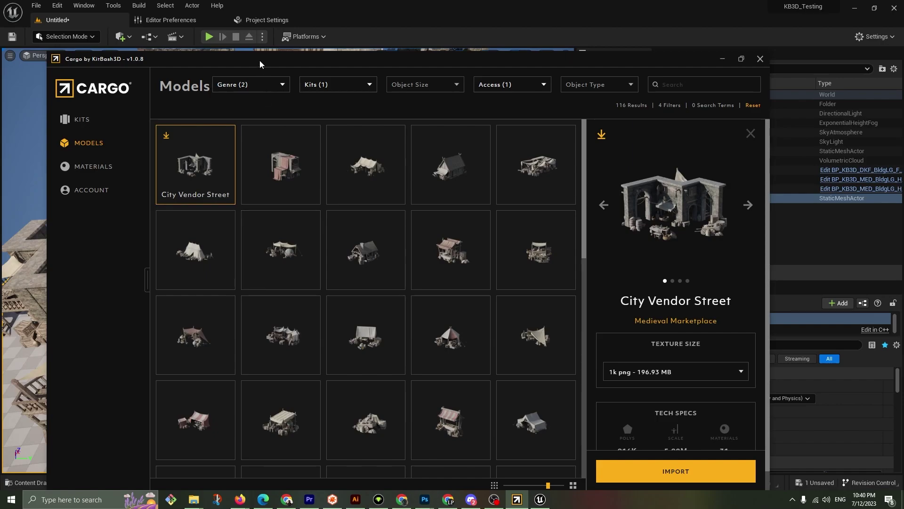
left_click_drag(259, 64, 1, 390)
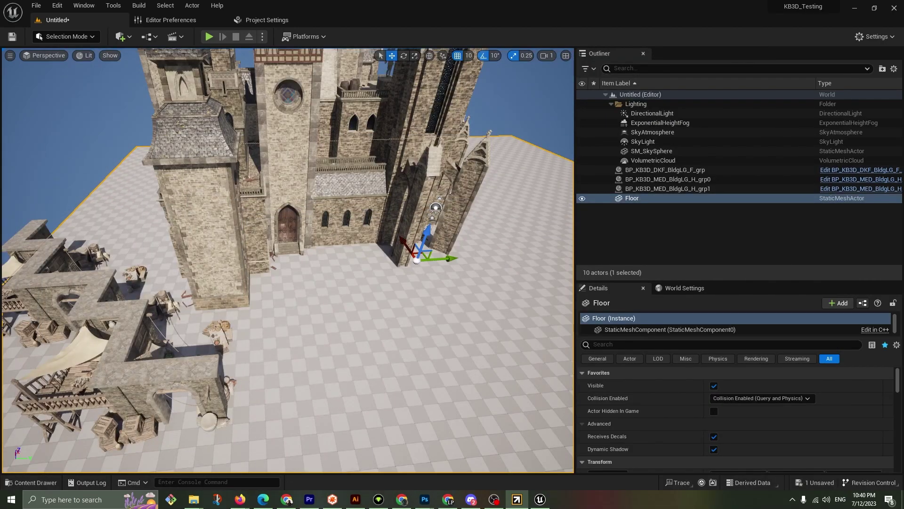
left_click(365, 225)
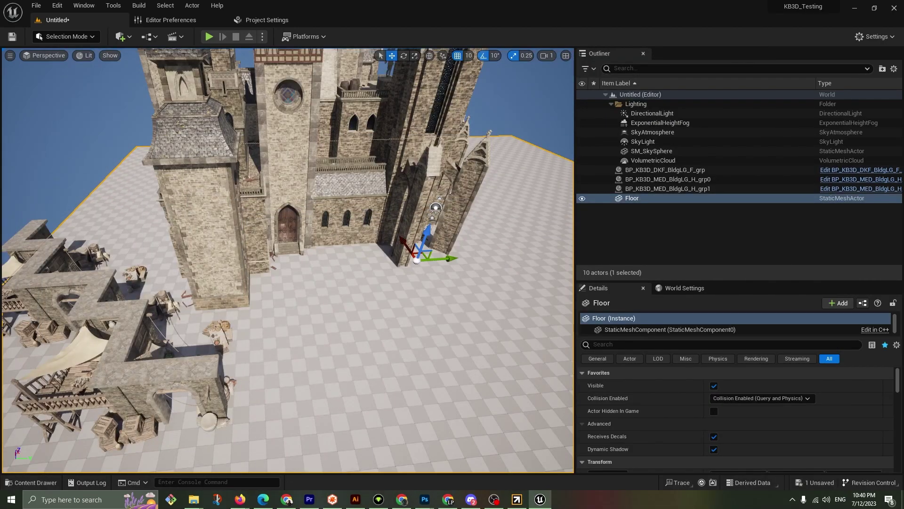
right_click_drag(366, 224, 297, 226)
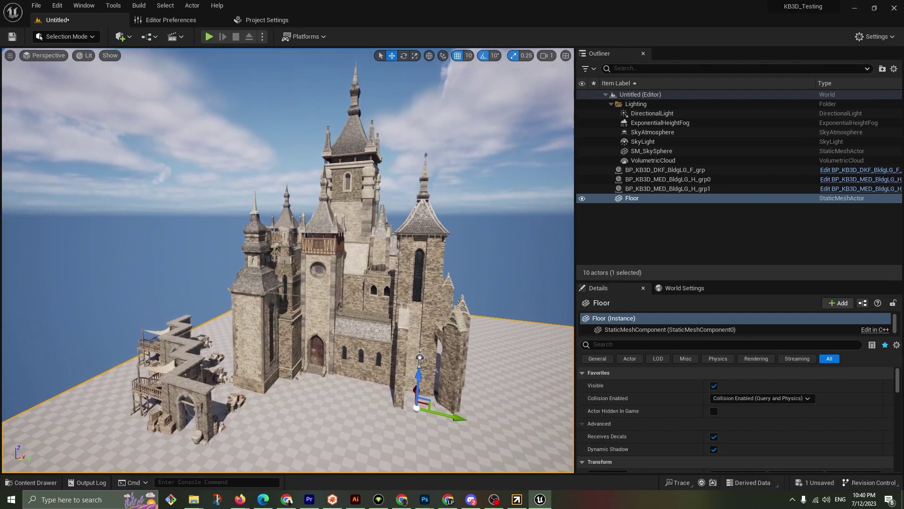
right_click_drag(296, 225, 306, 230)
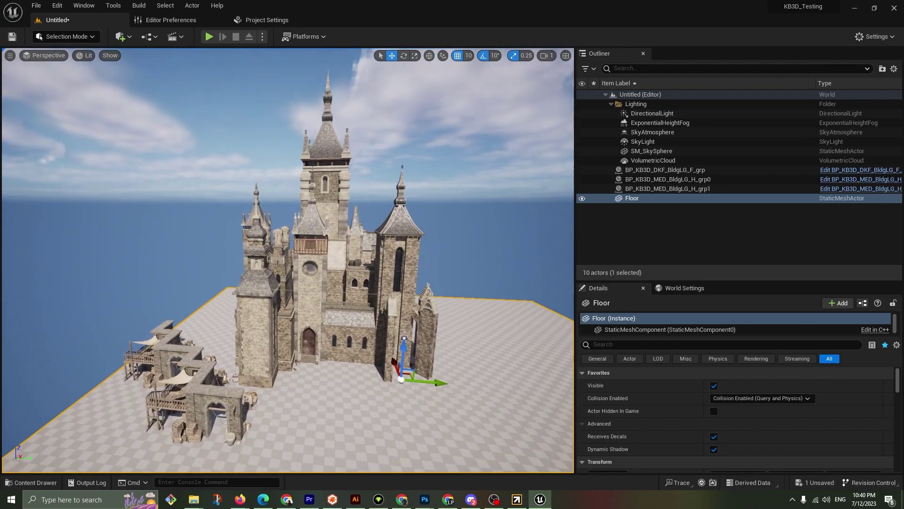